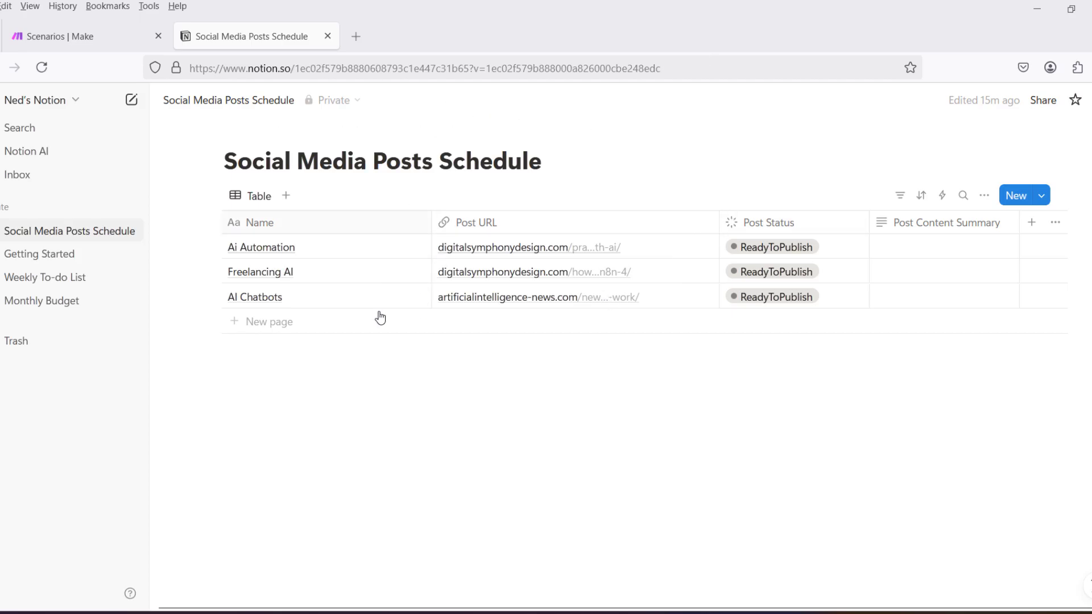
# In Make, create a new scenario and add Notion's Get a Database Item as its first module.
pyautogui.click(50, 26)
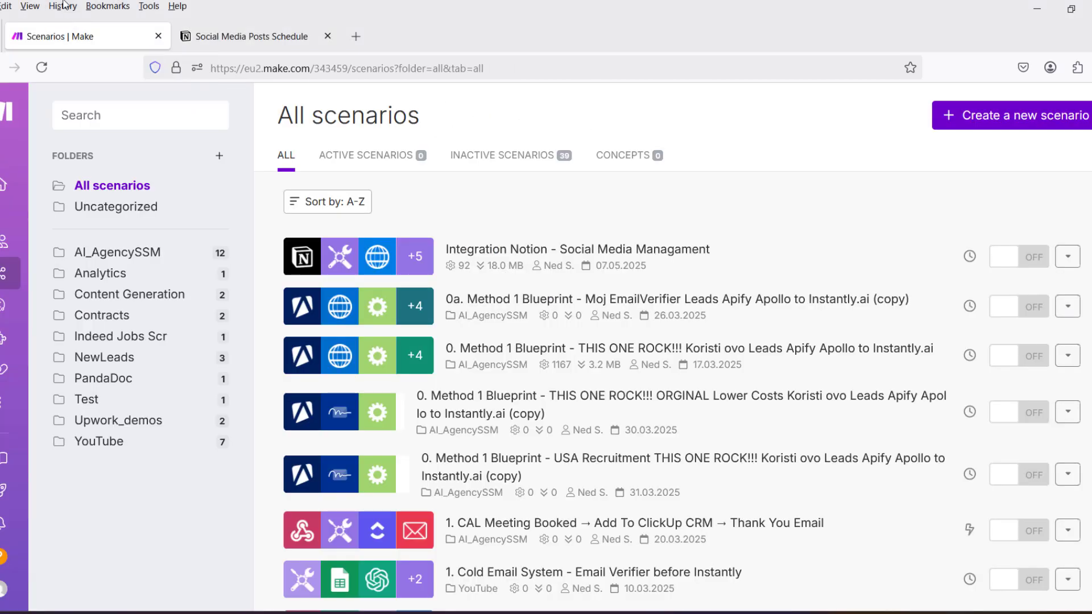
pyautogui.click(1024, 119)
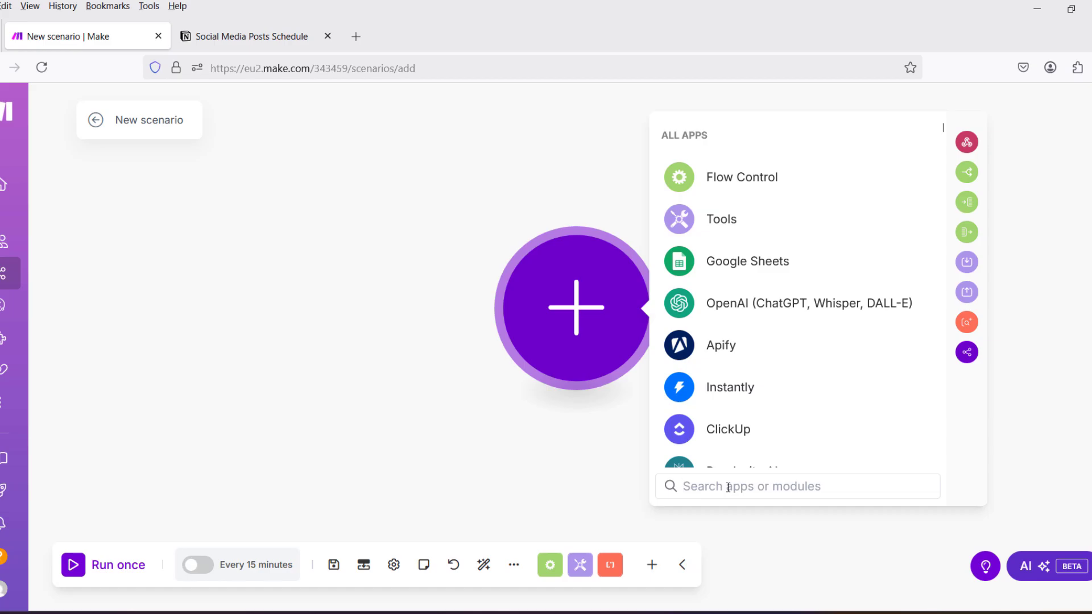
pyautogui.write('notio')
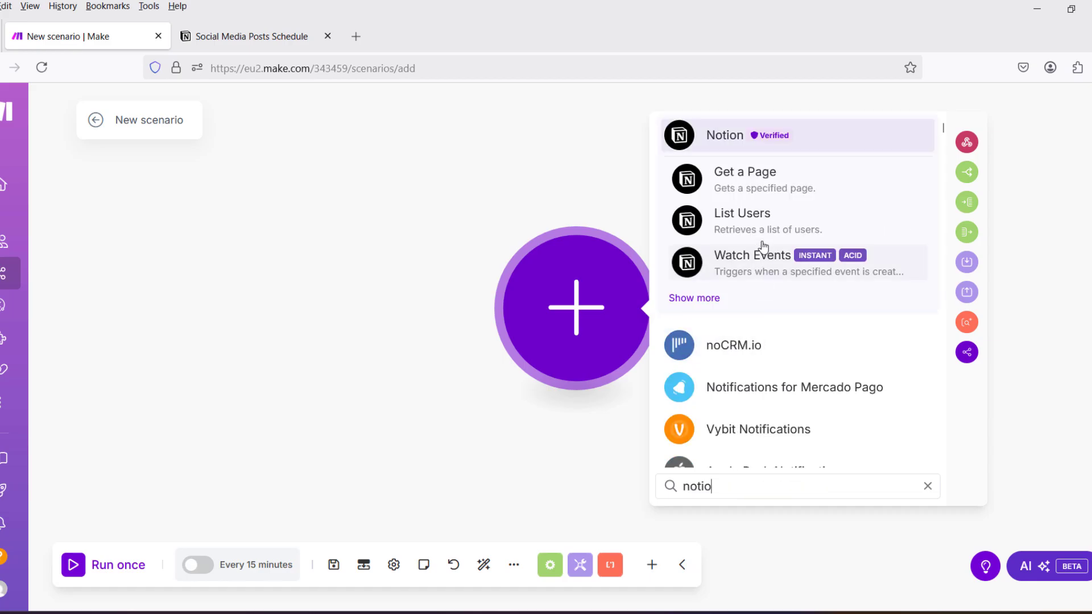
pyautogui.click(717, 139)
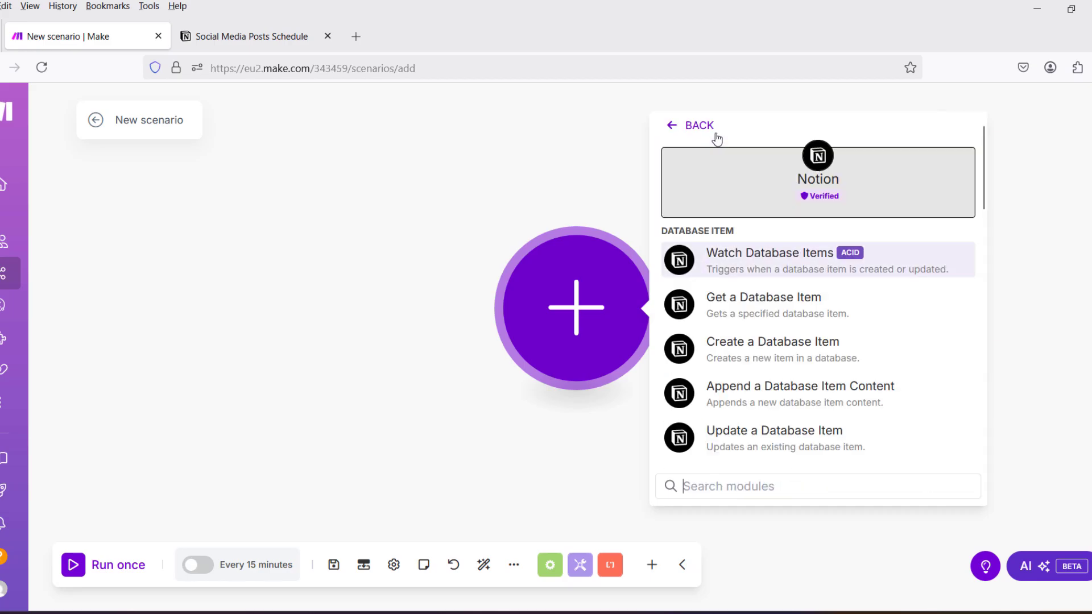
pyautogui.click(767, 307)
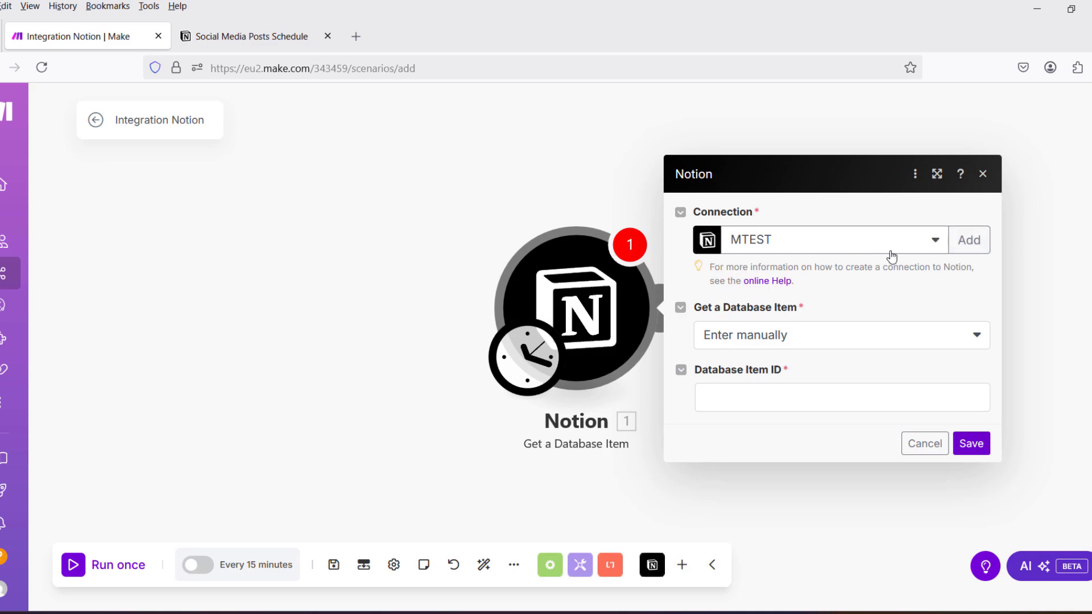
# Switch to the Social Media Posts Schedule database in Notion and open the integrations management page from its connection settings.
pyautogui.click(255, 39)
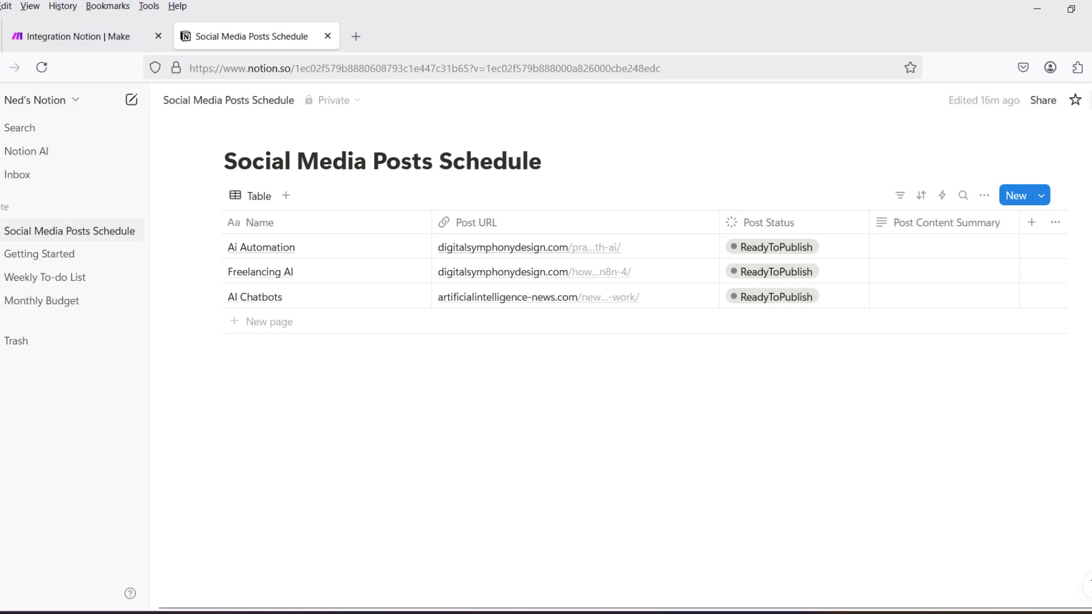
pyautogui.click(1089, 100)
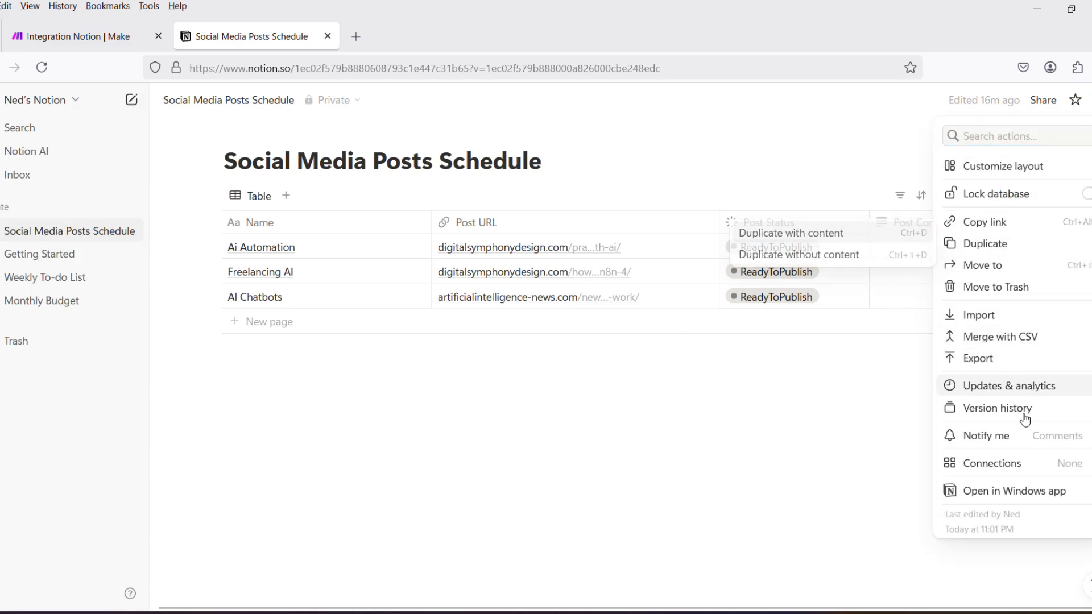
pyautogui.moveTo(1002, 464)
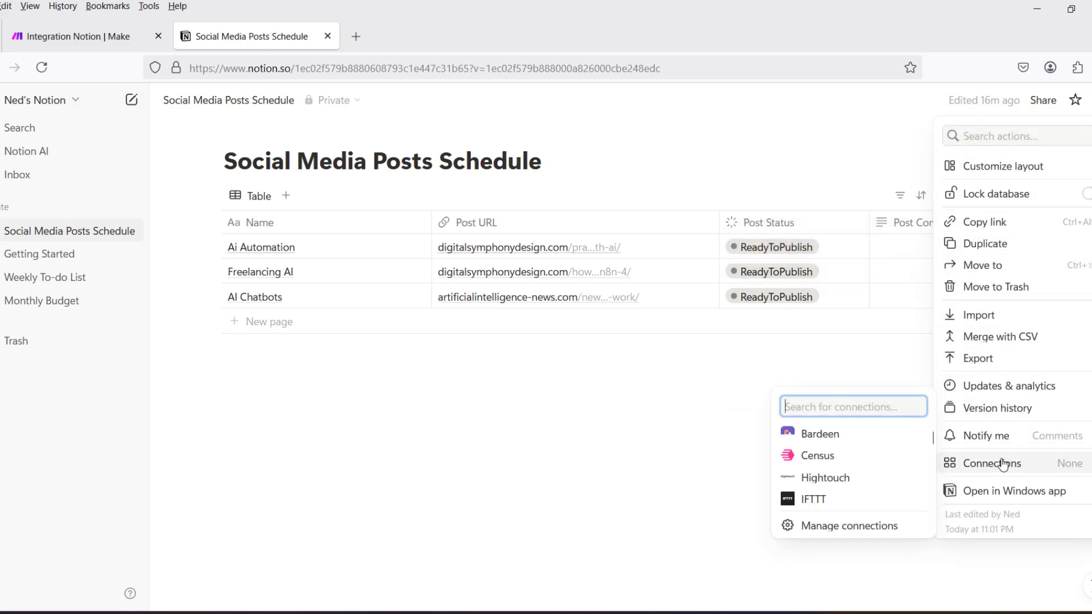
pyautogui.click(864, 533)
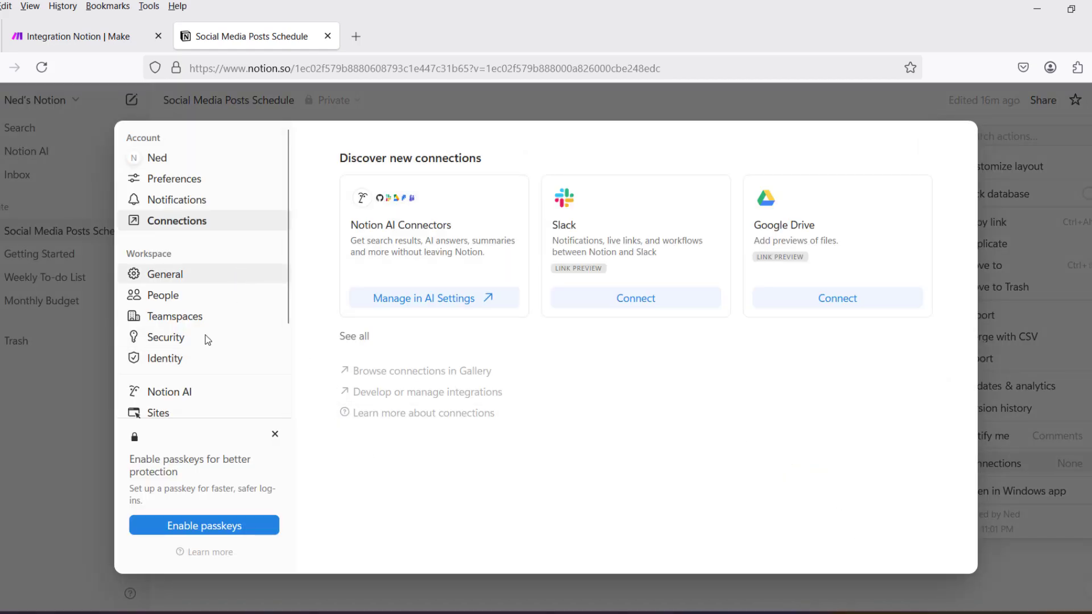
pyautogui.scroll(-3, 206, 324)
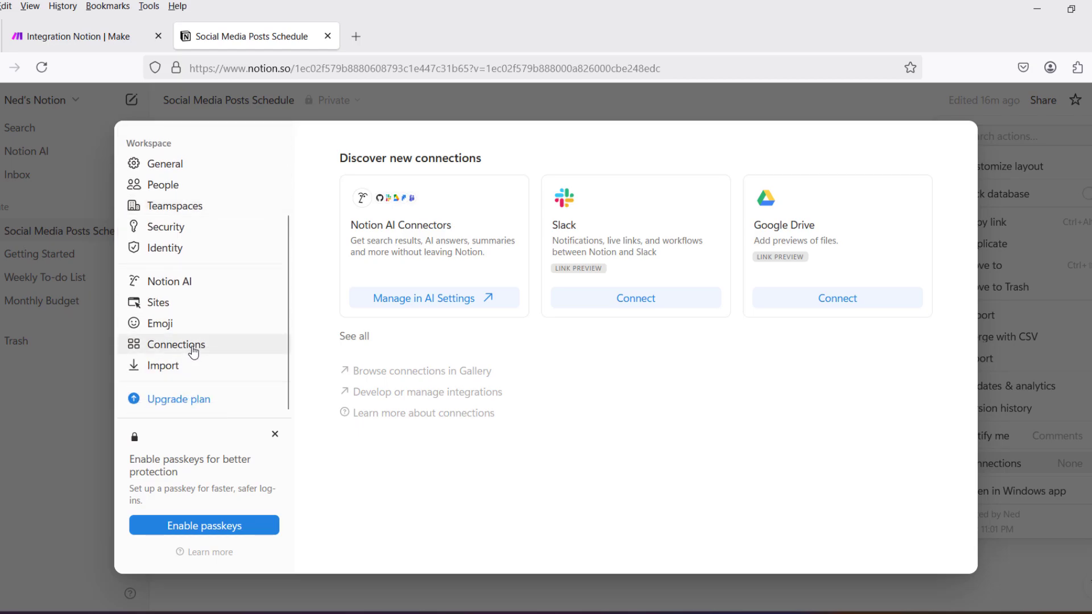
pyautogui.click(441, 401)
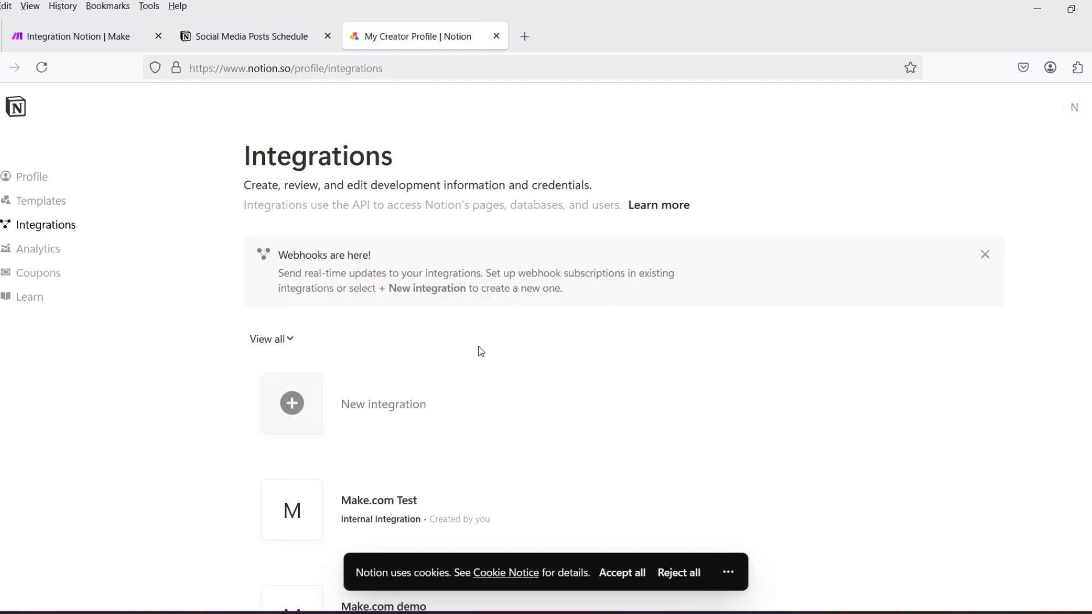
# Start a new integration of type Internal and associate it with the personal Notion workspace.
pyautogui.click(296, 414)
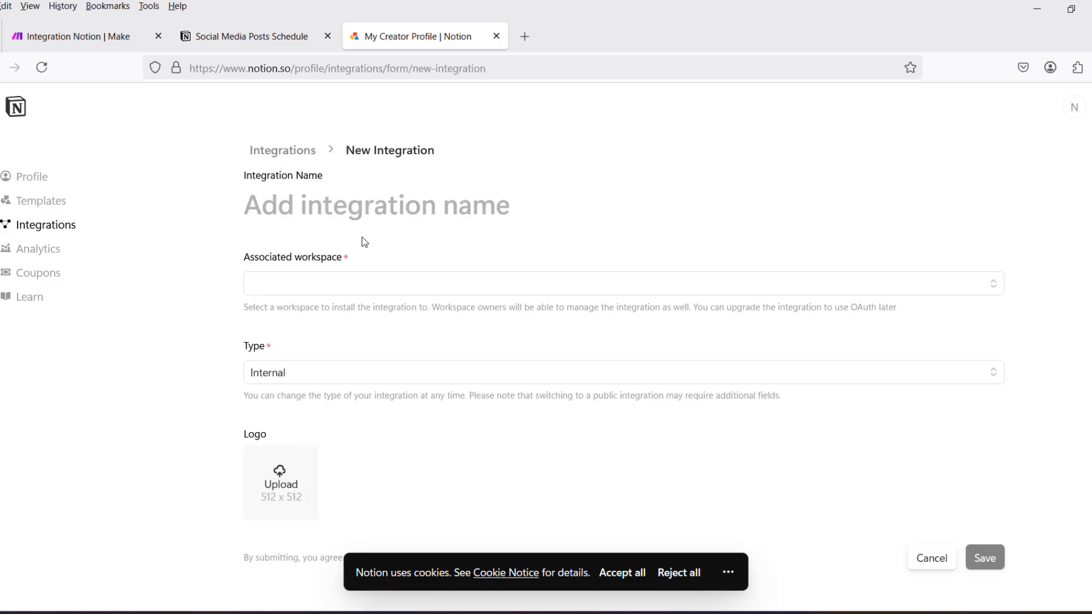
pyautogui.click(326, 288)
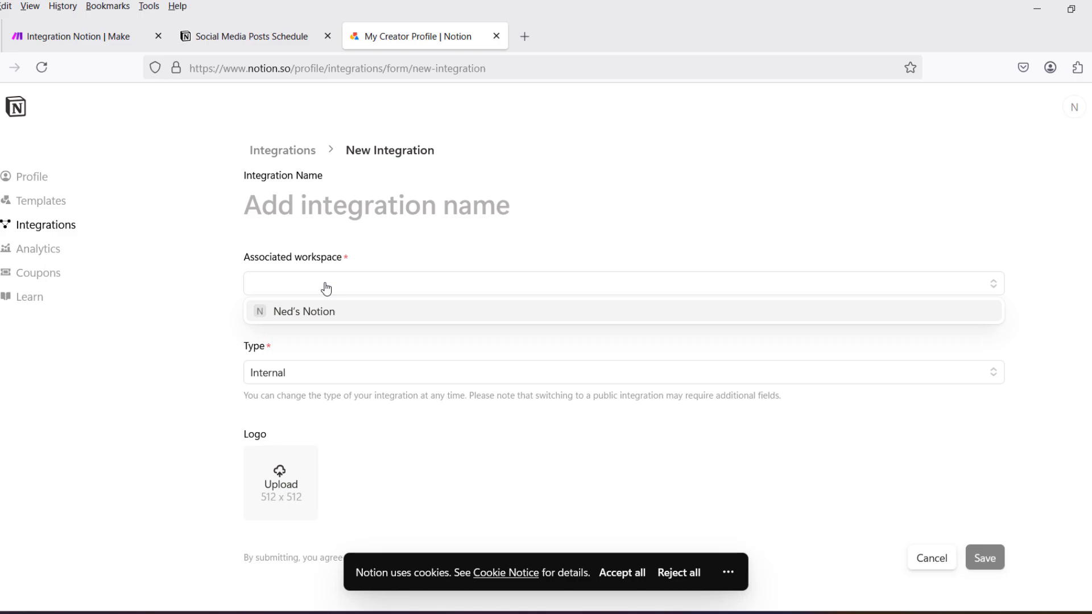
pyautogui.click(328, 317)
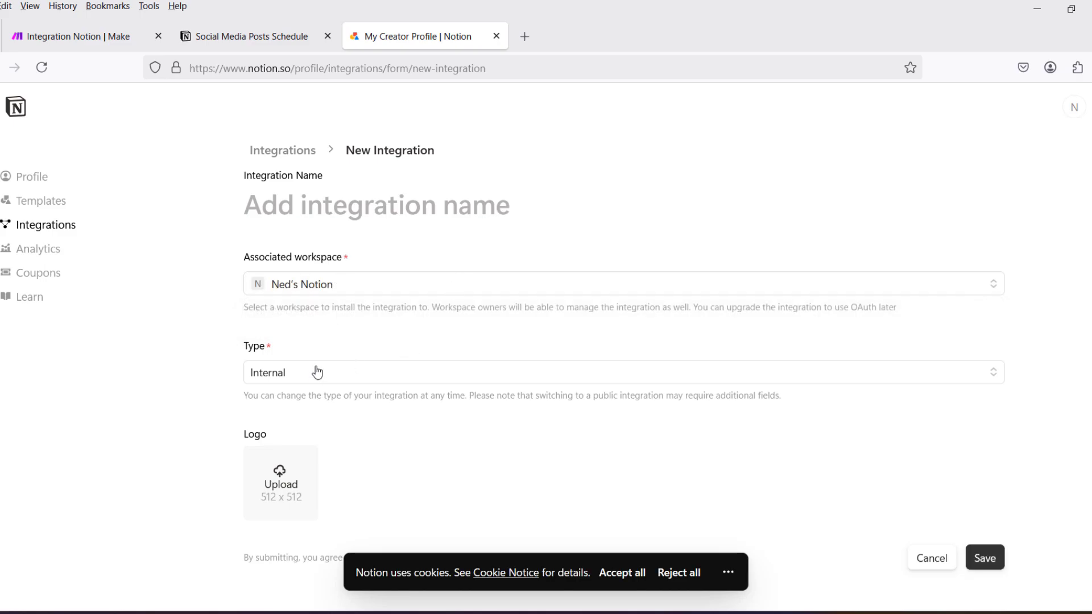
pyautogui.scroll(-1, 555, 312)
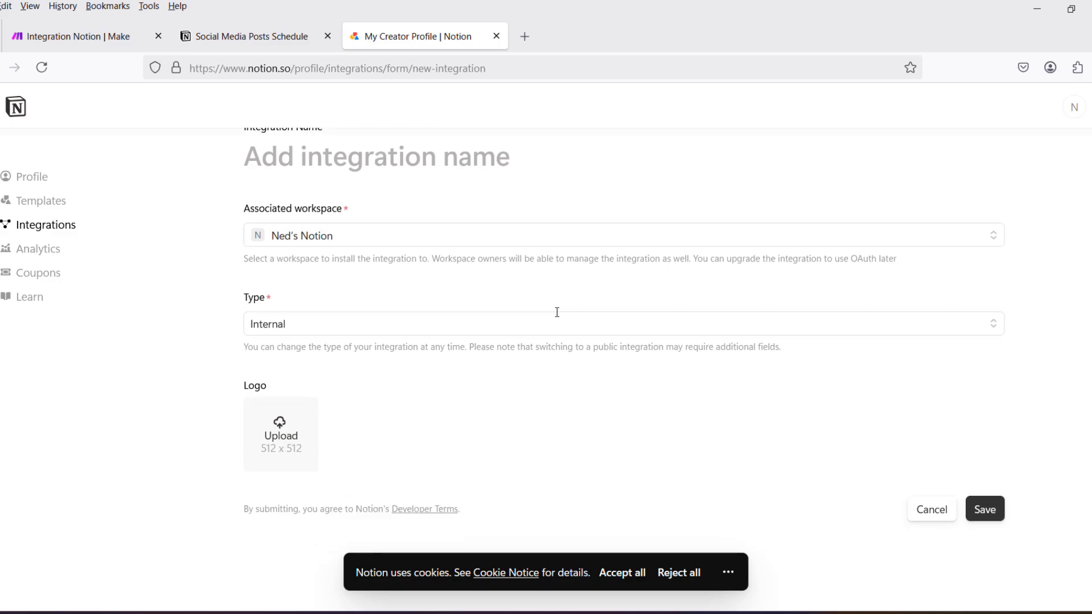
pyautogui.scroll(1, 376, 301)
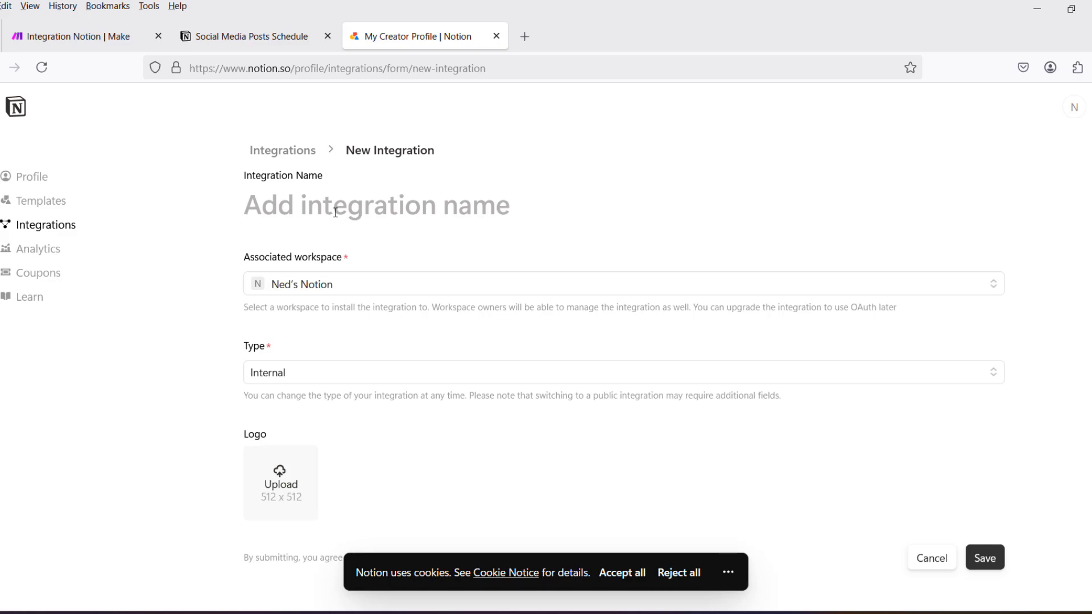
# Name the integration "Make.com Integration YT" and save it.
pyautogui.write('Ma')
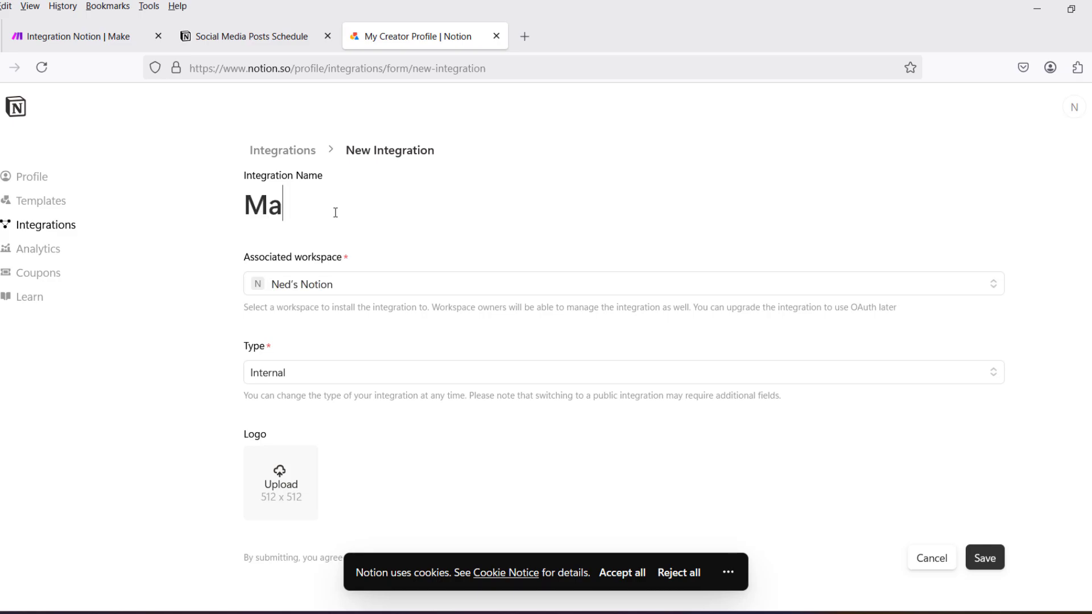
pyautogui.write('ke.com')
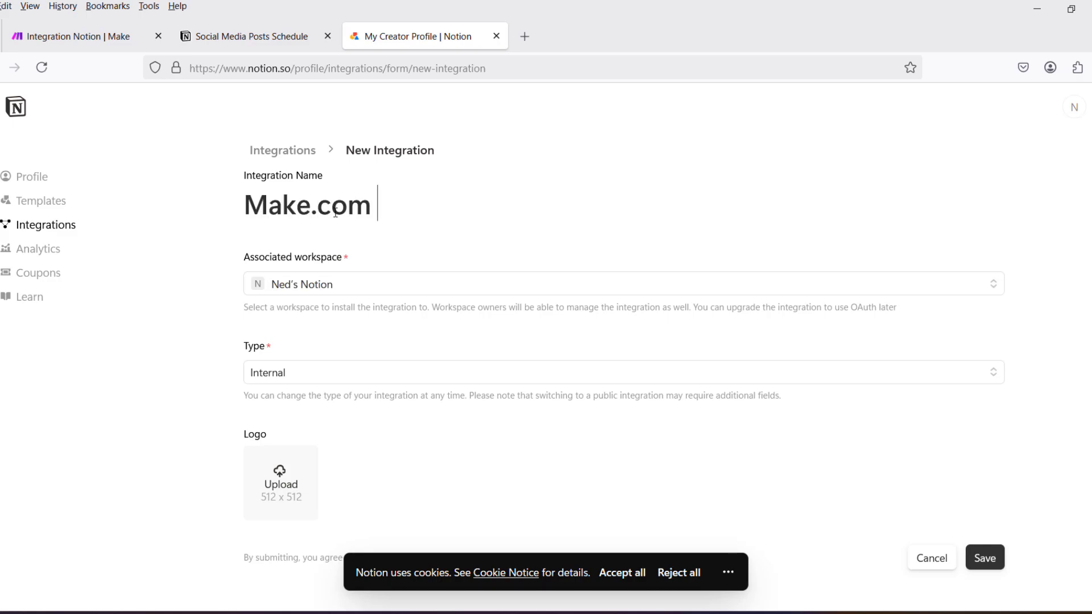
pyautogui.write(' Inte')
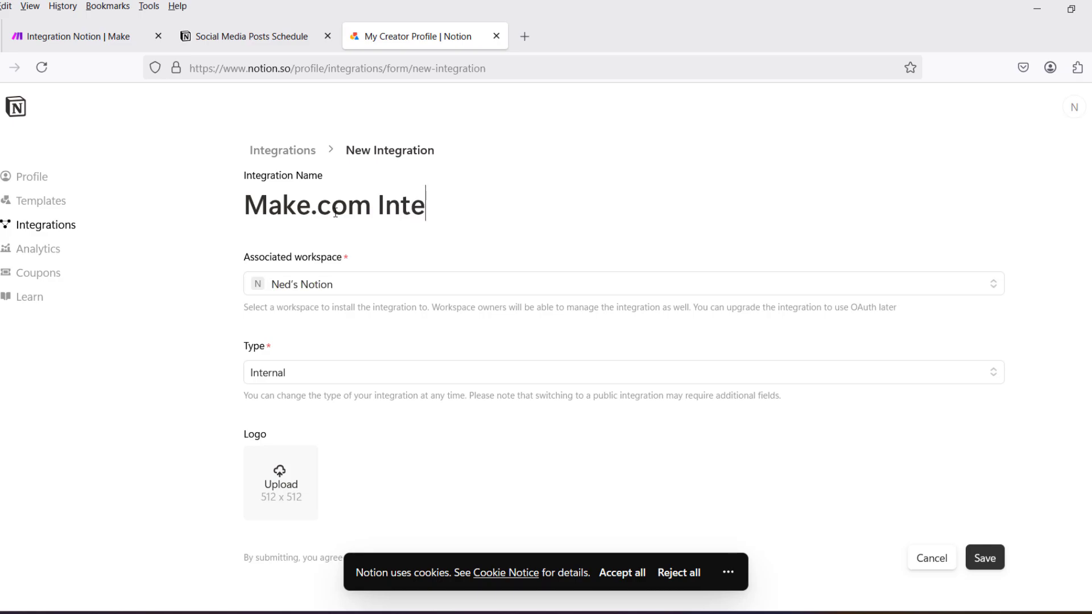
pyautogui.write('gration')
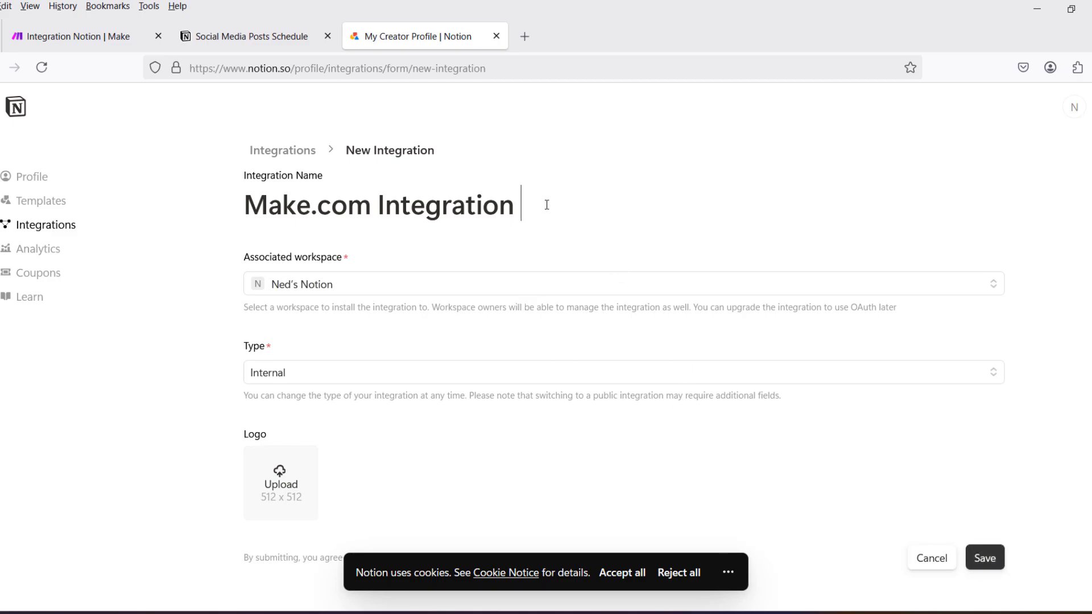
pyautogui.write('YT')
pyautogui.click(986, 564)
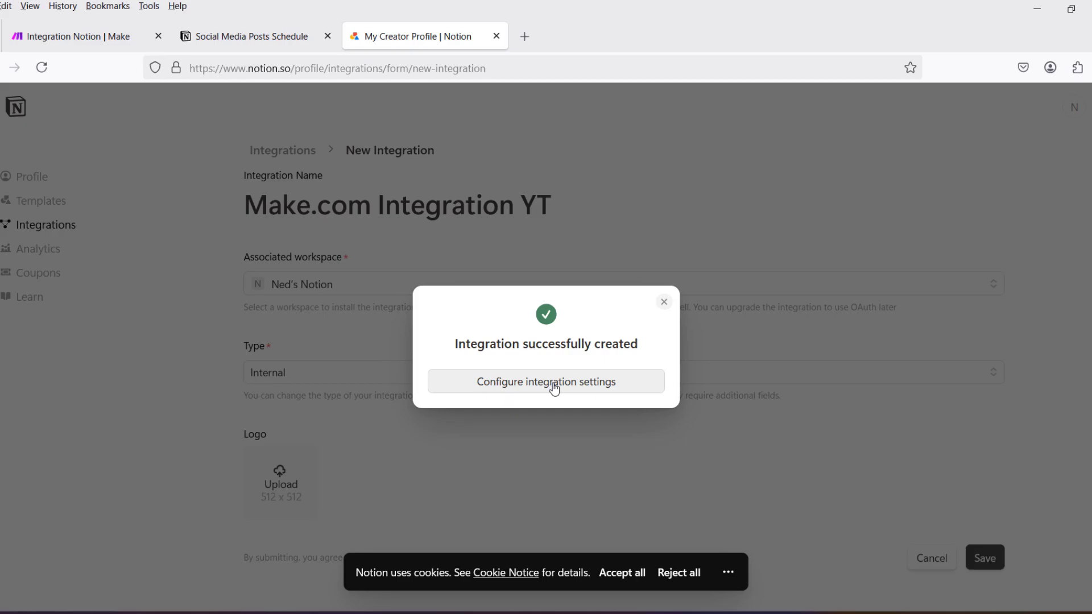
# Open the new integration's settings, then reveal and copy its internal integration secret.
pyautogui.click(528, 386)
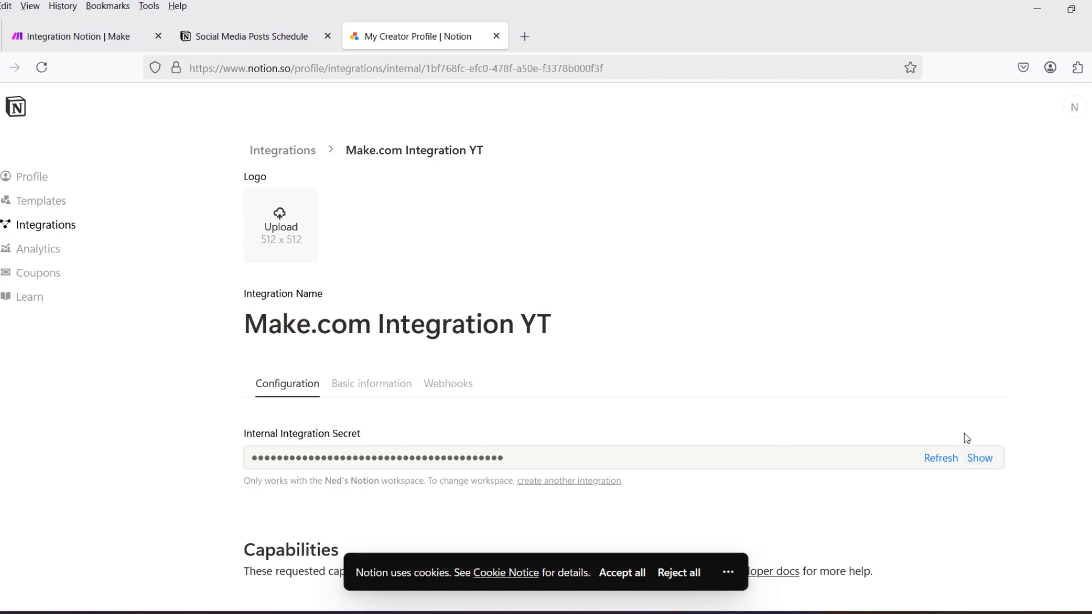
pyautogui.click(983, 465)
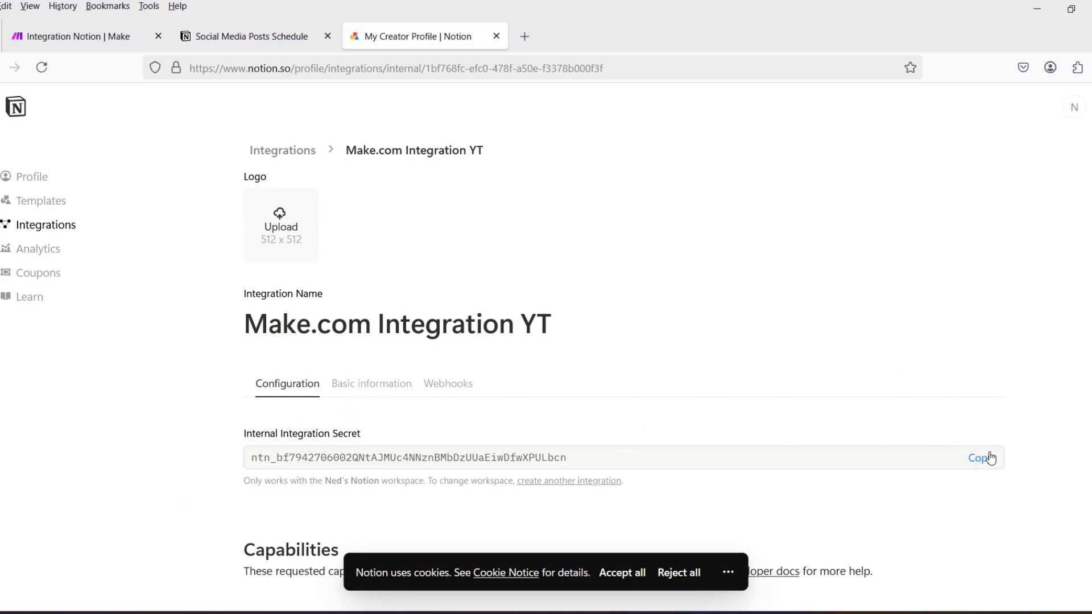
pyautogui.click(986, 465)
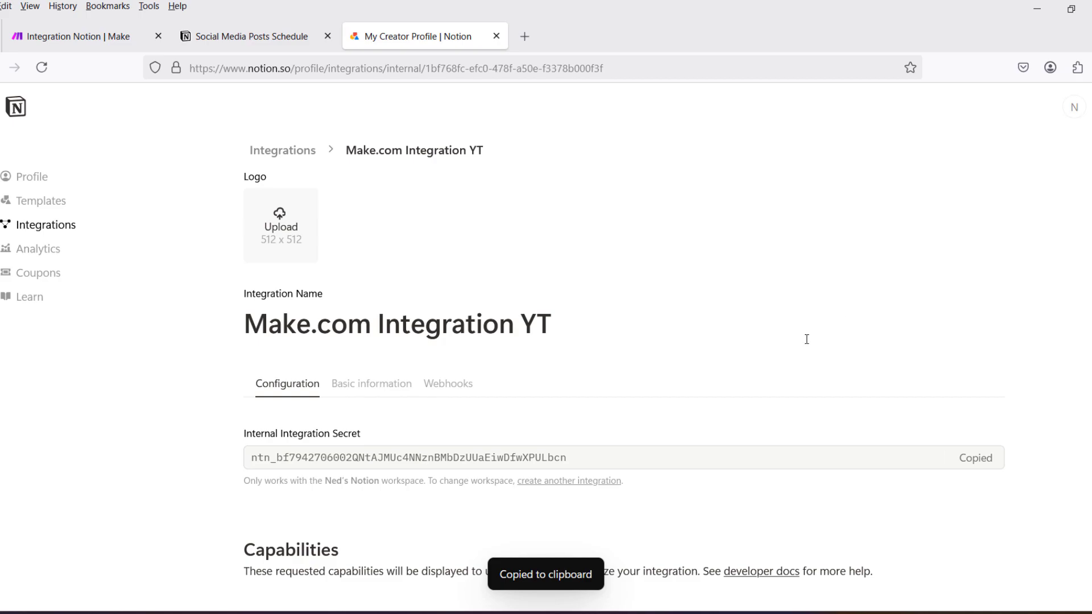
# Review the integration's content, comment and user capabilities.
pyautogui.scroll(-5, 796, 344)
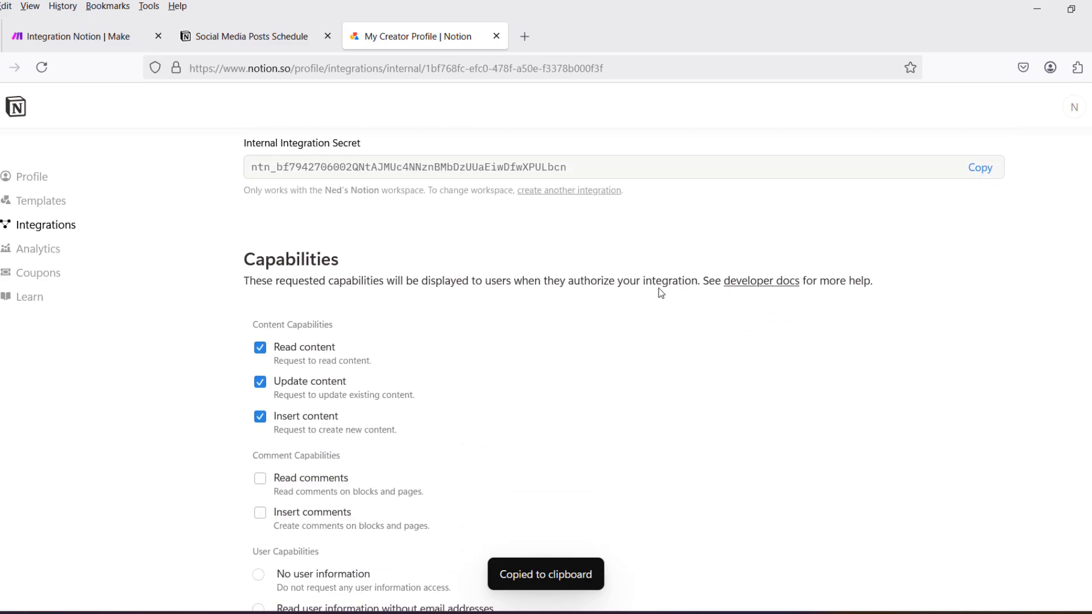
pyautogui.scroll(-3, 454, 352)
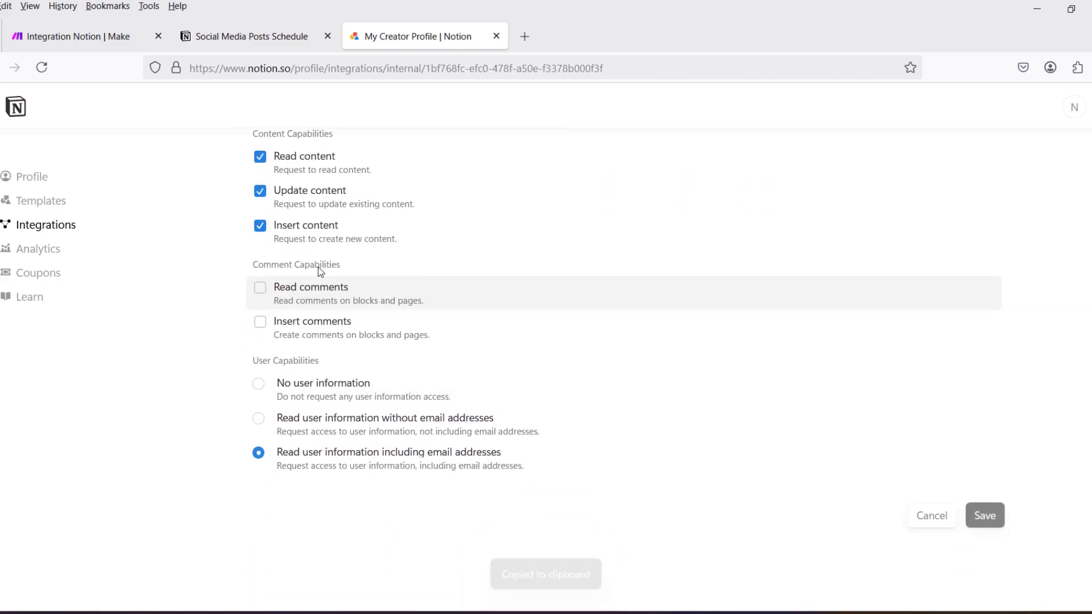
pyautogui.scroll(2, 458, 324)
pyautogui.scroll(-1, 427, 321)
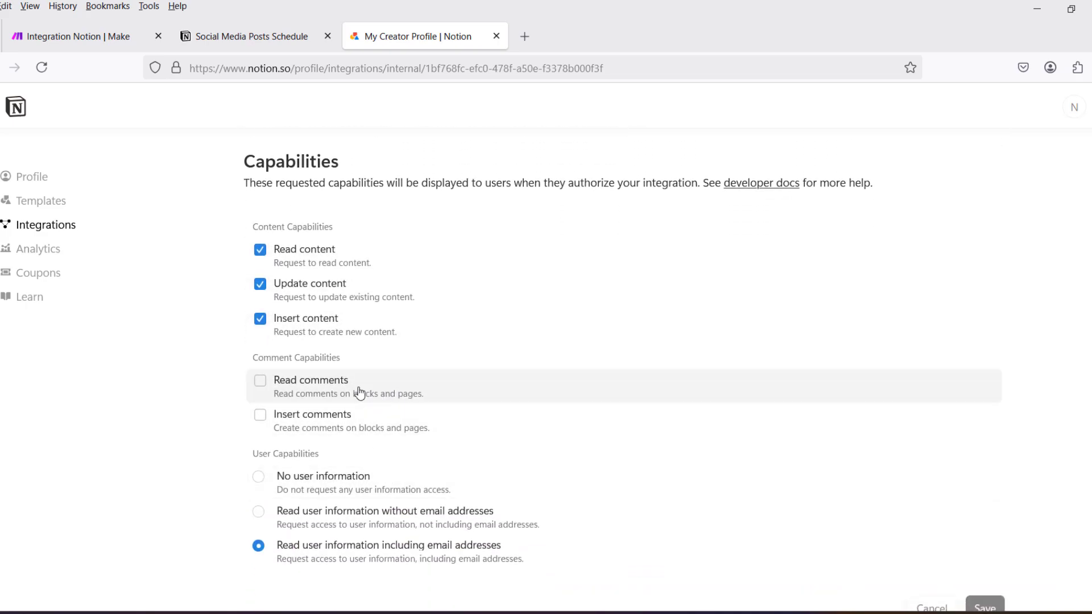
pyautogui.scroll(2, 419, 384)
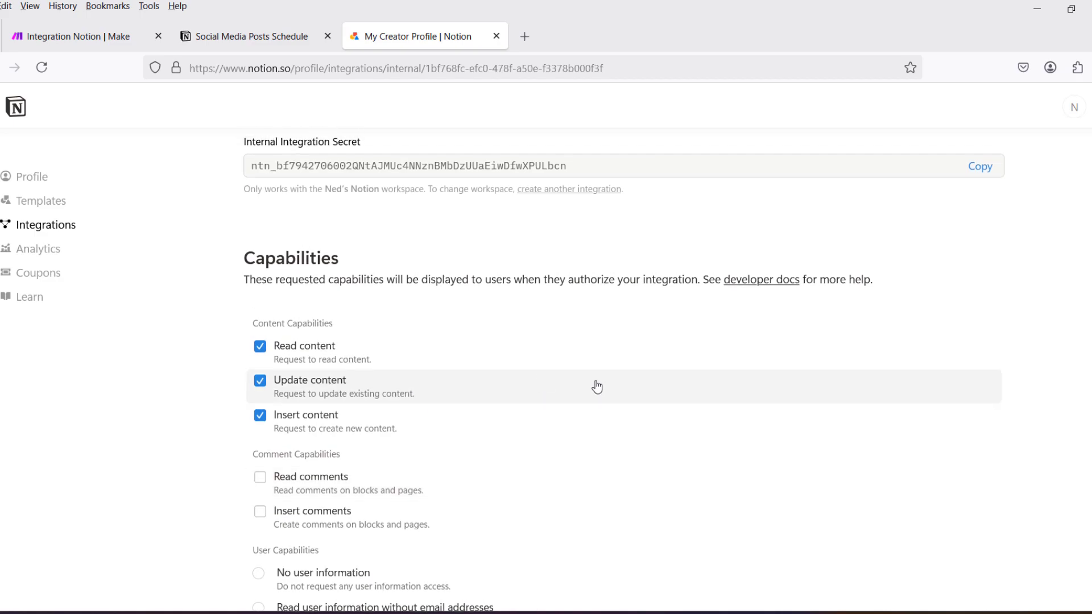
pyautogui.scroll(-4, 582, 377)
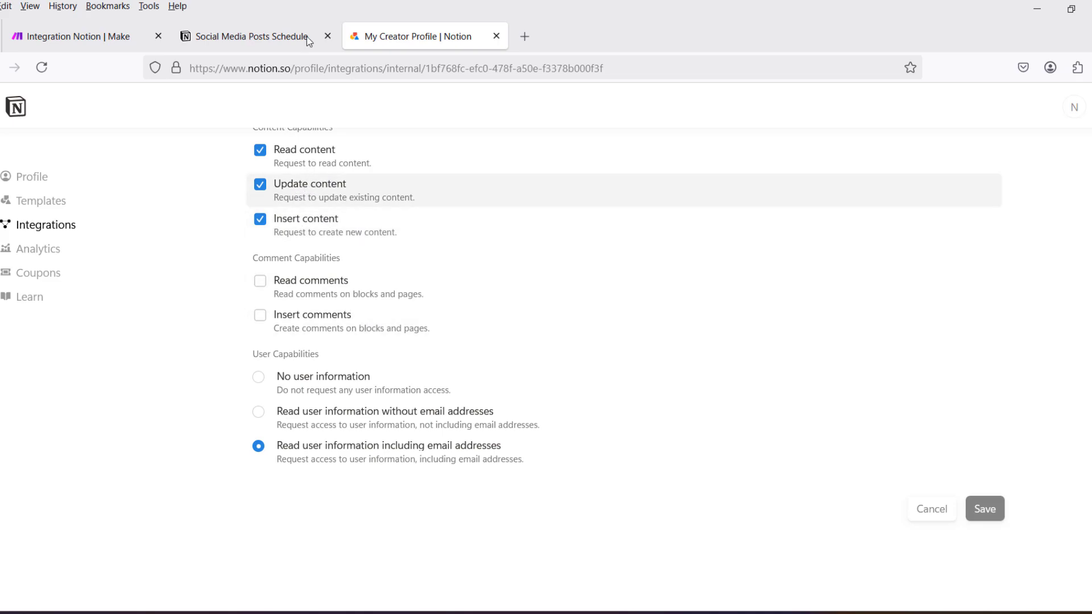
# Switch to Make and create a connection of type Notion Internal for the Notion module, pasting the copied secret as the Internal Integration Token.
pyautogui.click(254, 33)
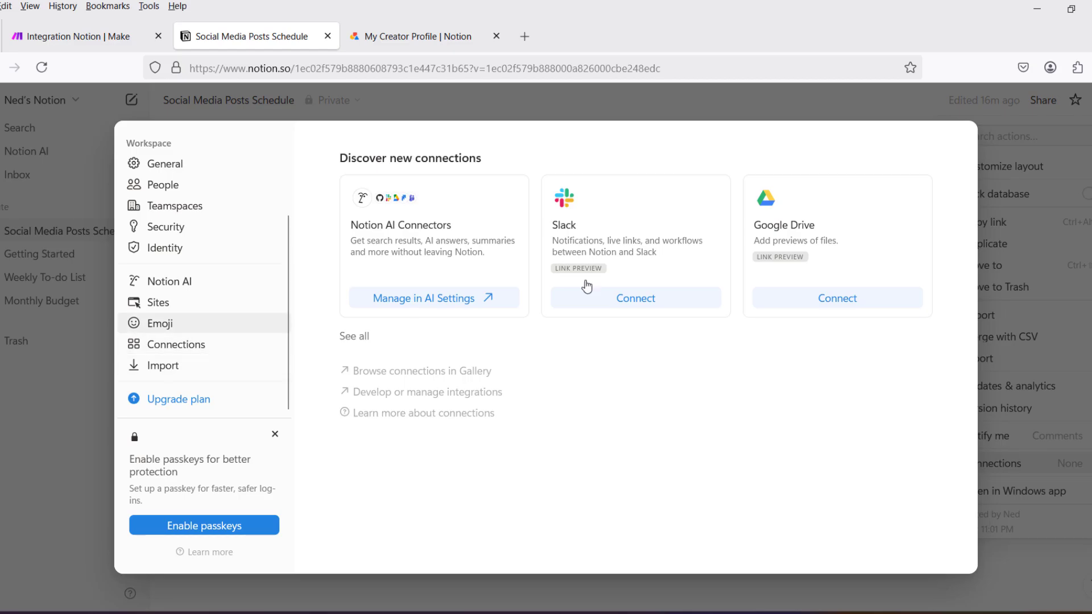
pyautogui.click(80, 37)
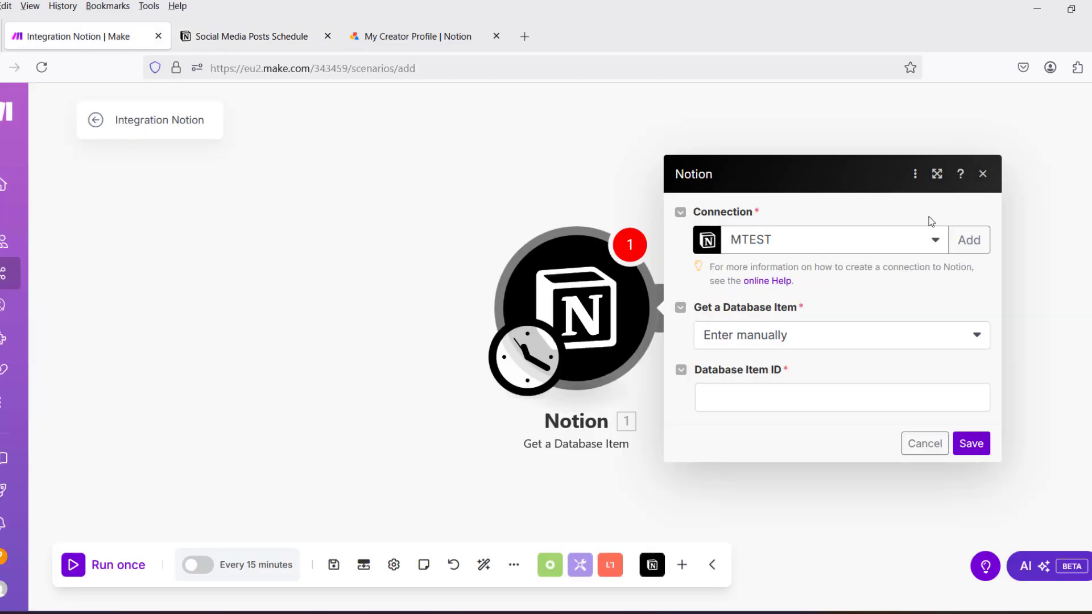
pyautogui.click(973, 249)
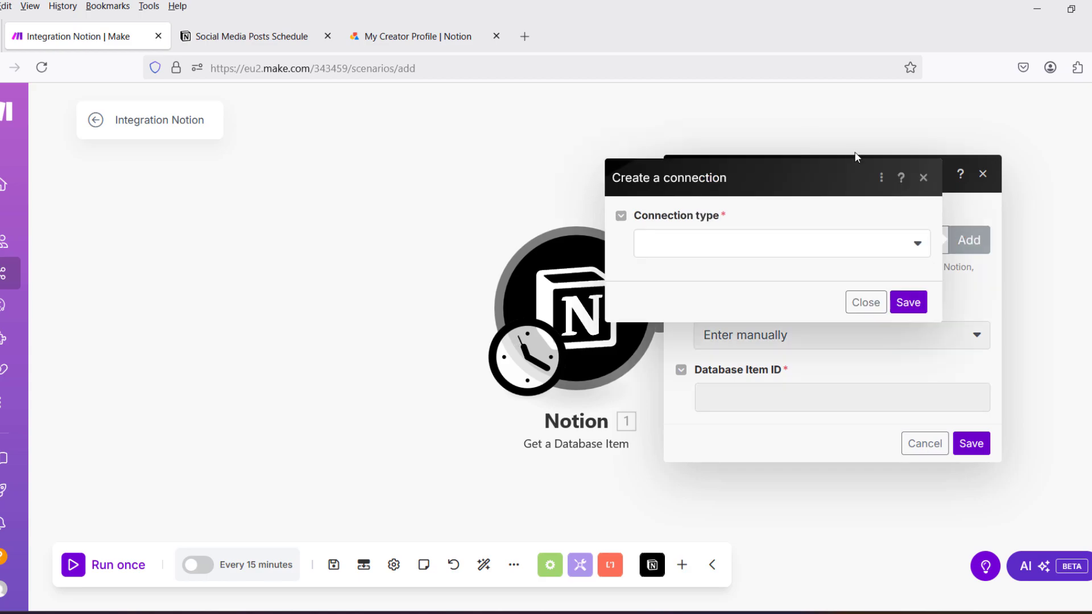
pyautogui.click(776, 239)
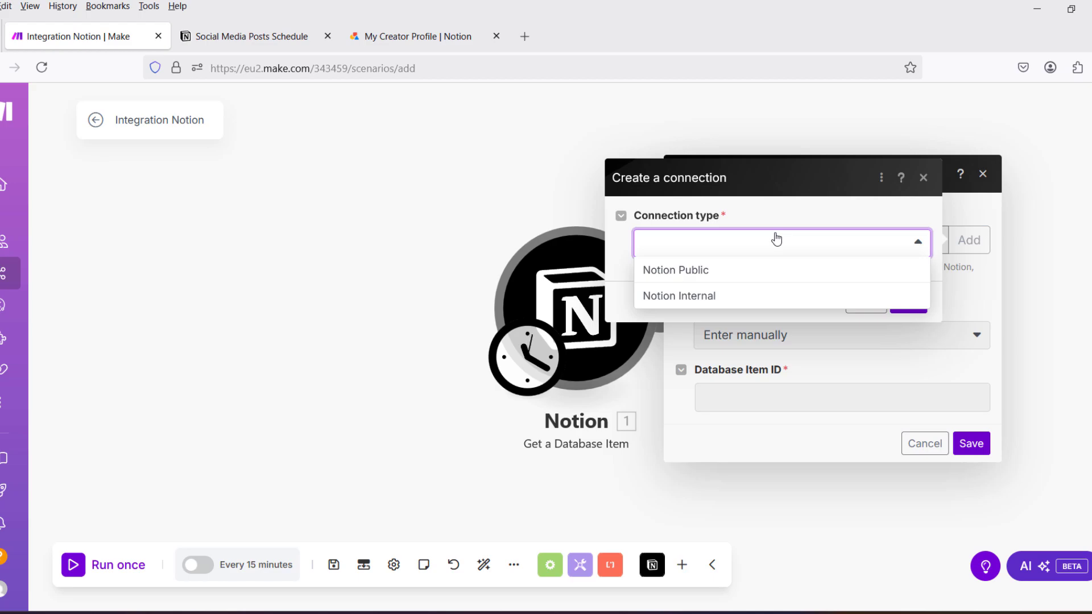
pyautogui.click(710, 297)
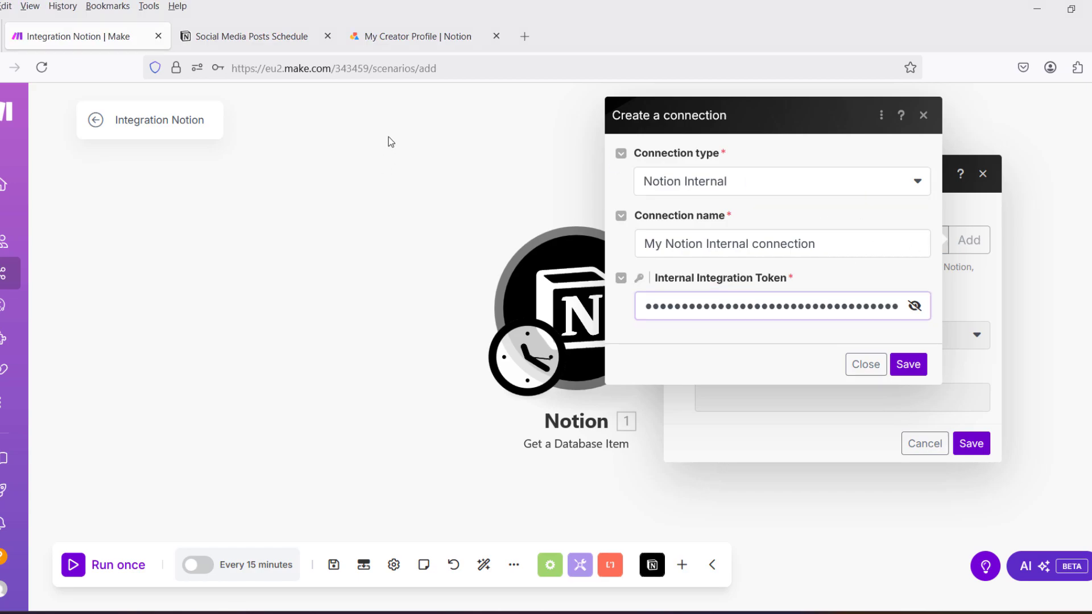
pyautogui.click(388, 138)
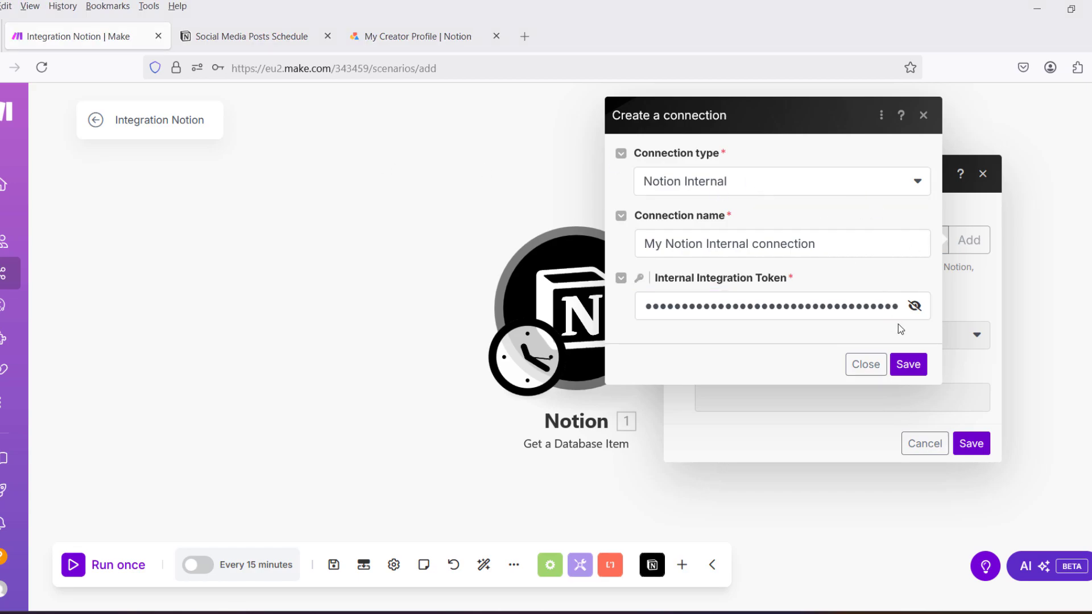
pyautogui.click(909, 367)
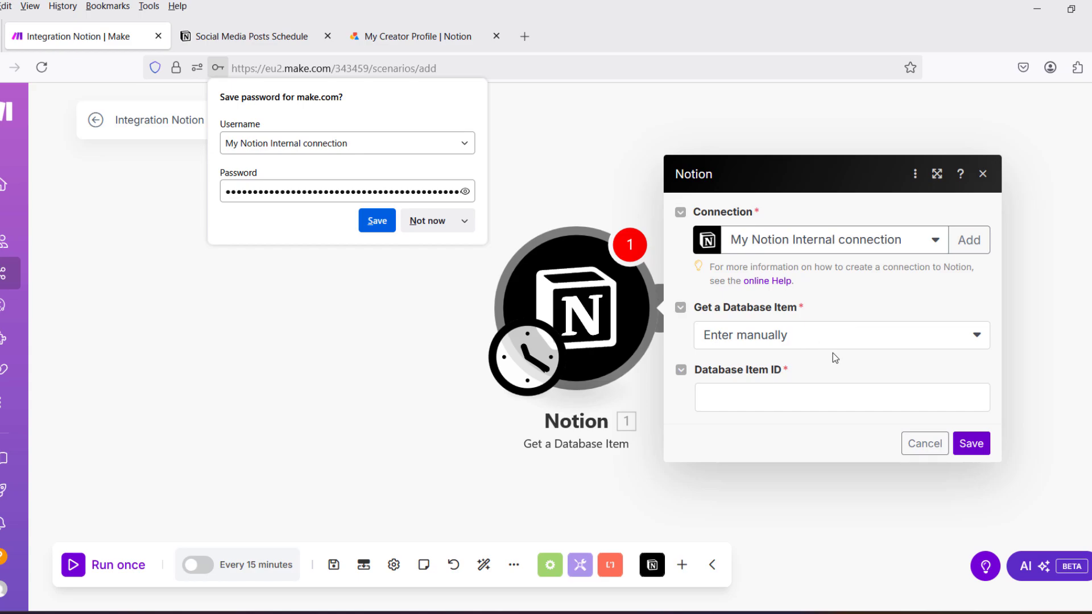
# Set Get a Database Item to "Select from the list" and refresh the available databases for Database ID.
pyautogui.click(978, 338)
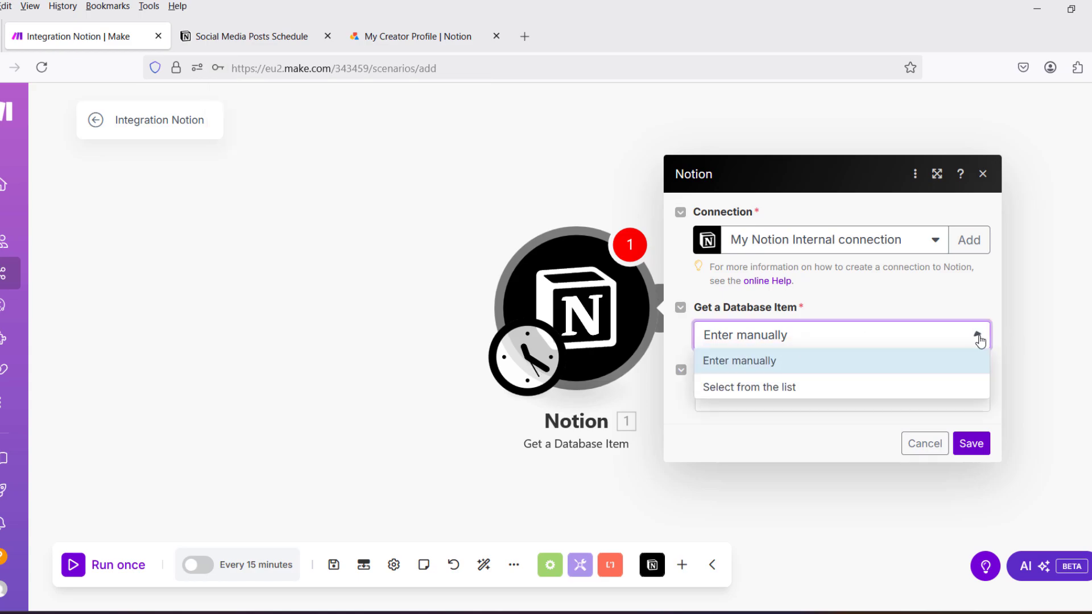
pyautogui.click(748, 387)
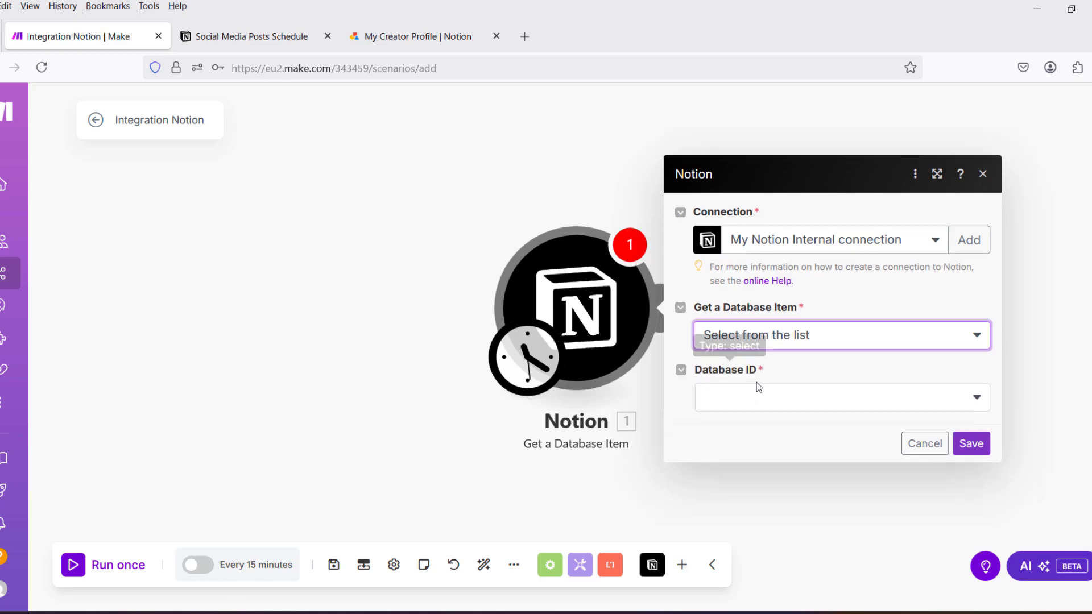
pyautogui.click(978, 397)
pyautogui.click(957, 396)
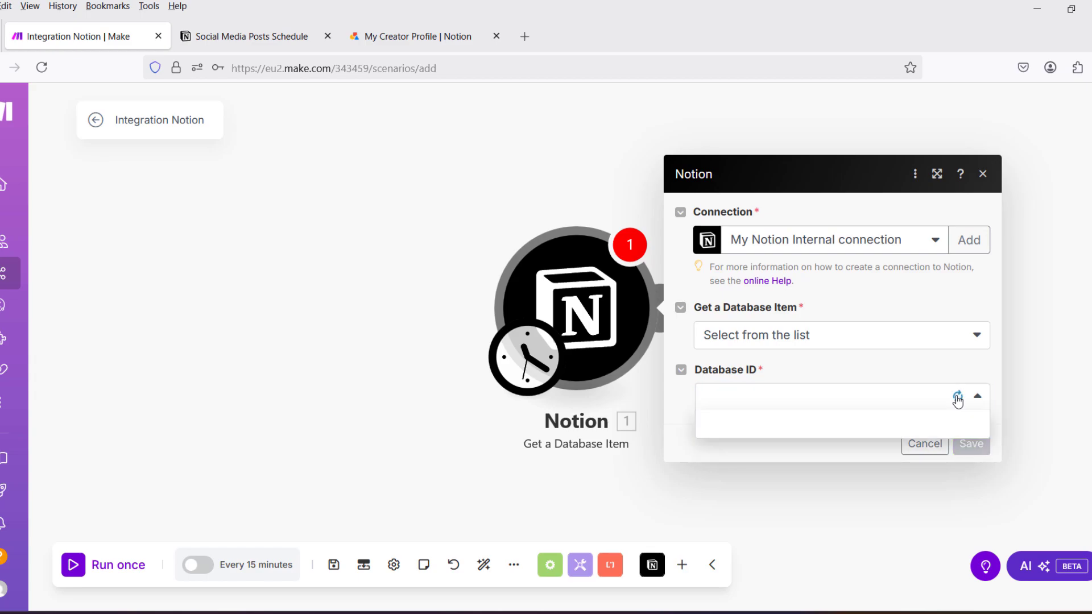
pyautogui.click(958, 397)
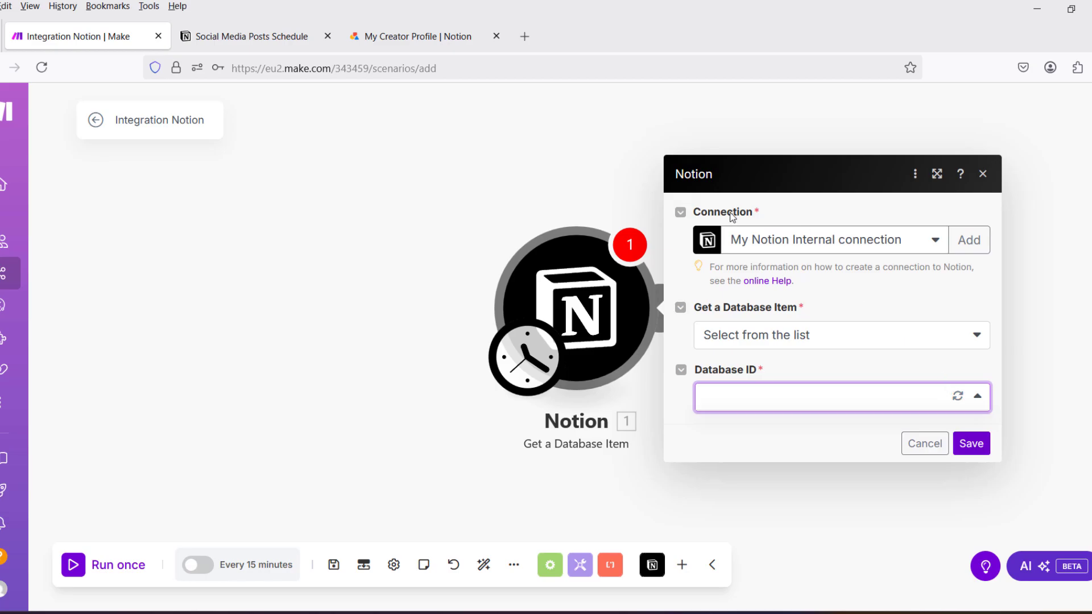
# Return to the Social Media Posts Schedule database in Notion and close the workspace connections settings.
pyautogui.click(239, 36)
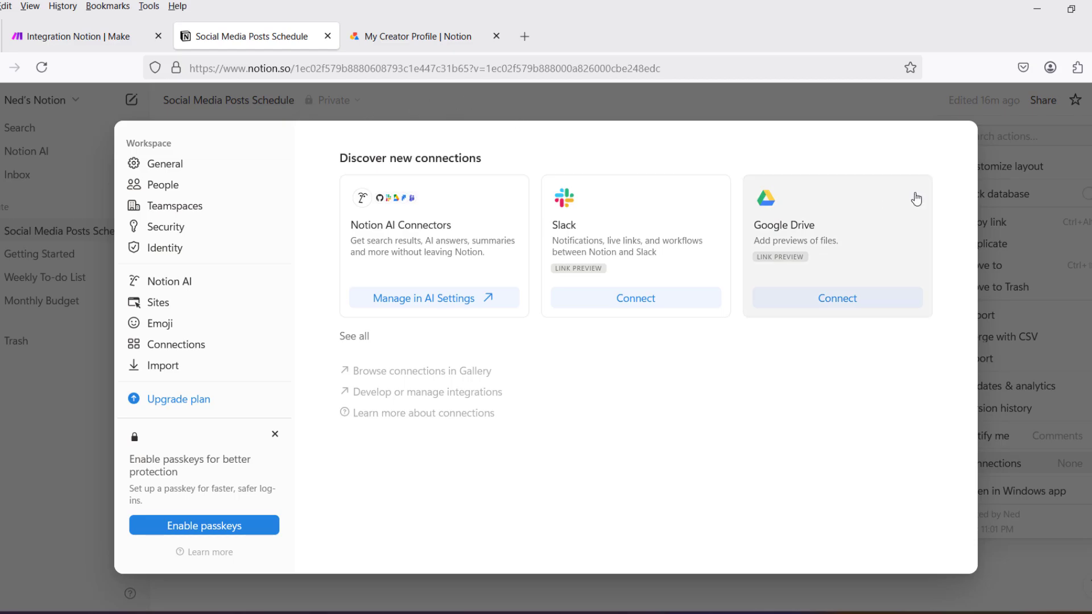
pyautogui.click(1069, 369)
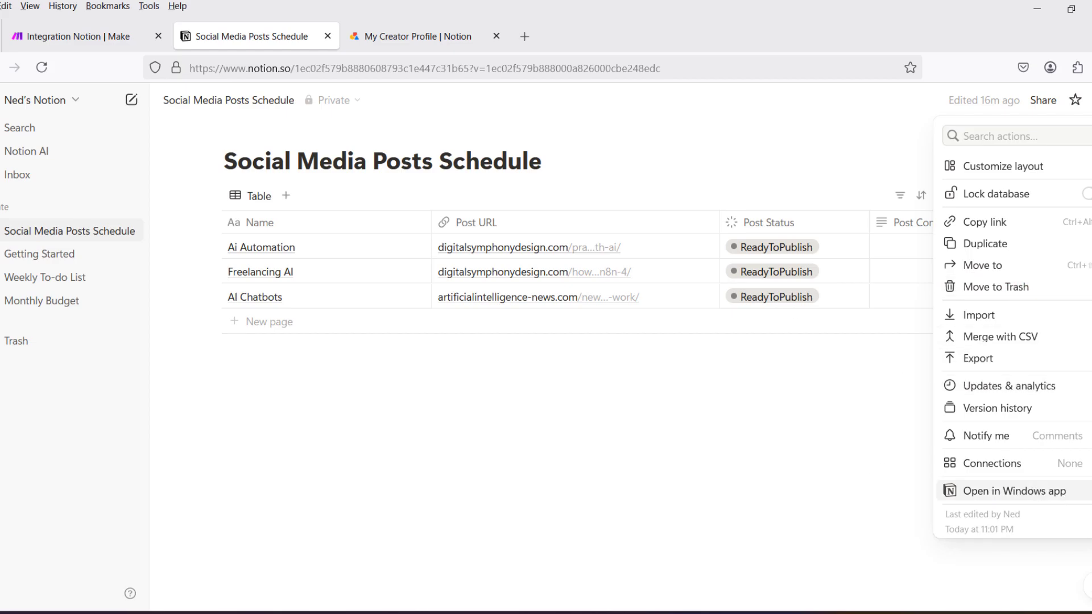
pyautogui.moveTo(1067, 463)
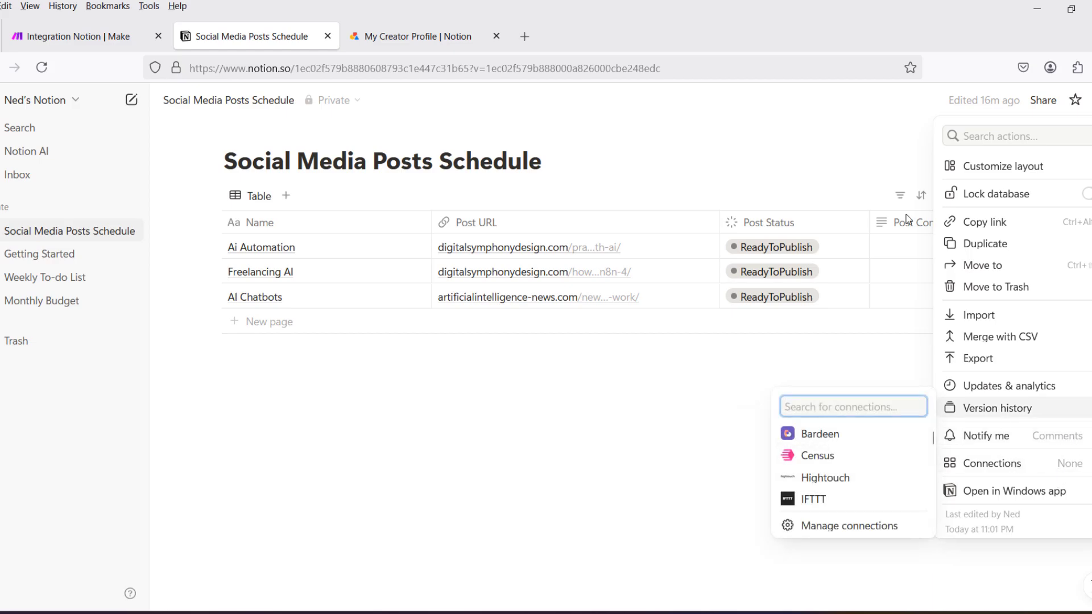
pyautogui.click(831, 136)
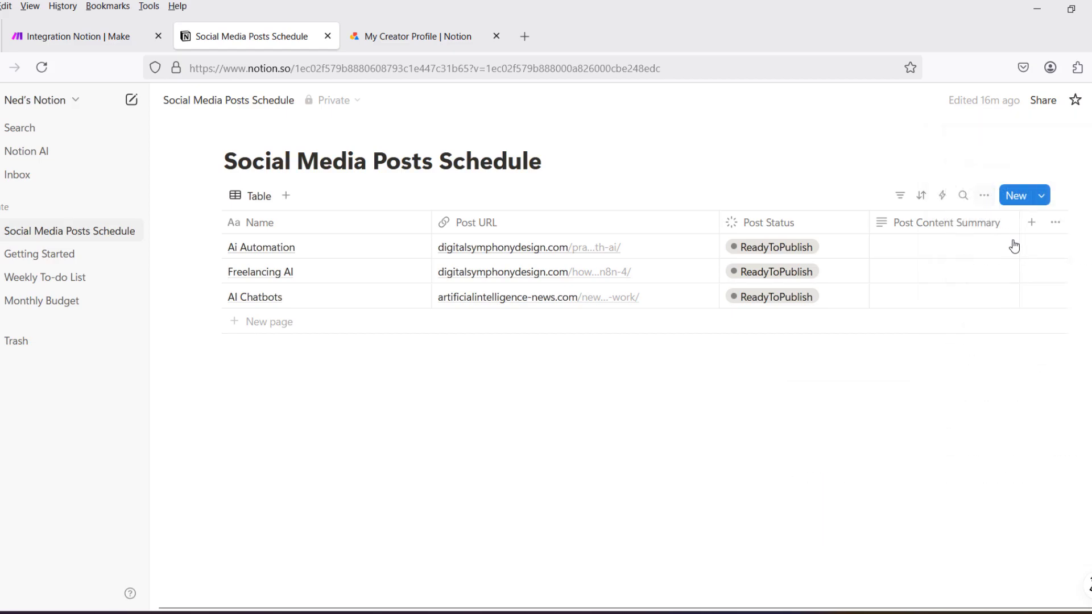
pyautogui.click(1042, 101)
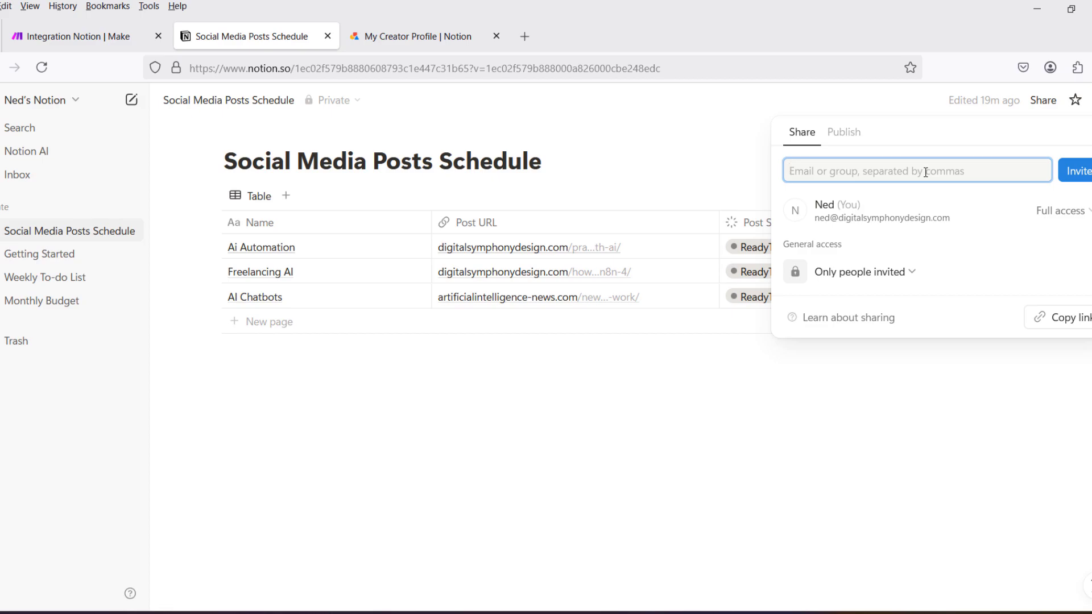
pyautogui.press('Escape')
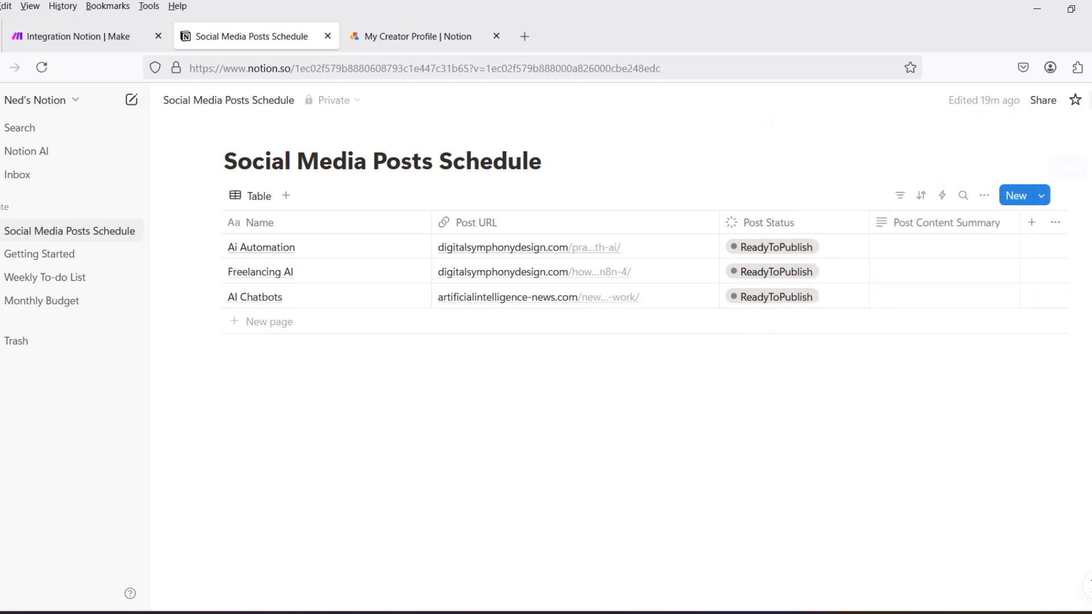
# Find "Make.com Integration YT" among the page's available connections, connect it to the Social Media Posts Schedule database and confirm access.
pyautogui.click(1091, 100)
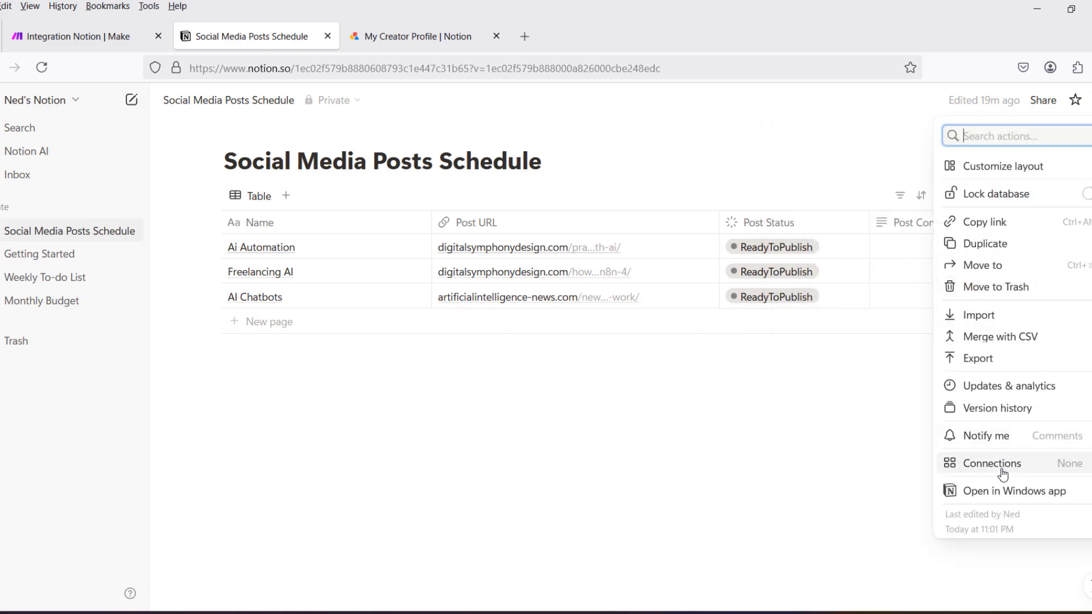
pyautogui.moveTo(1036, 471)
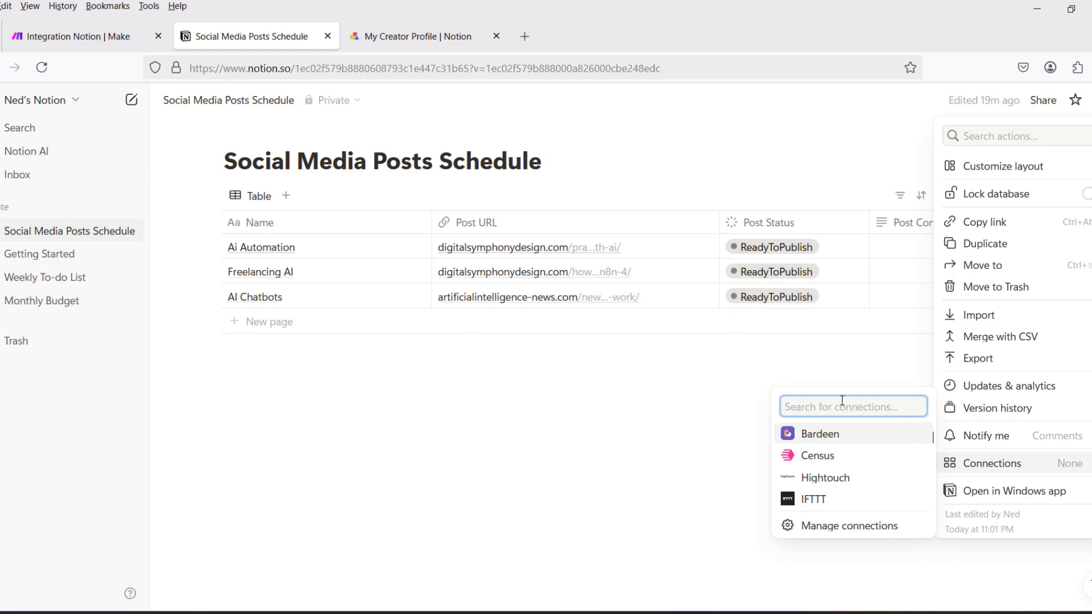
pyautogui.write('make')
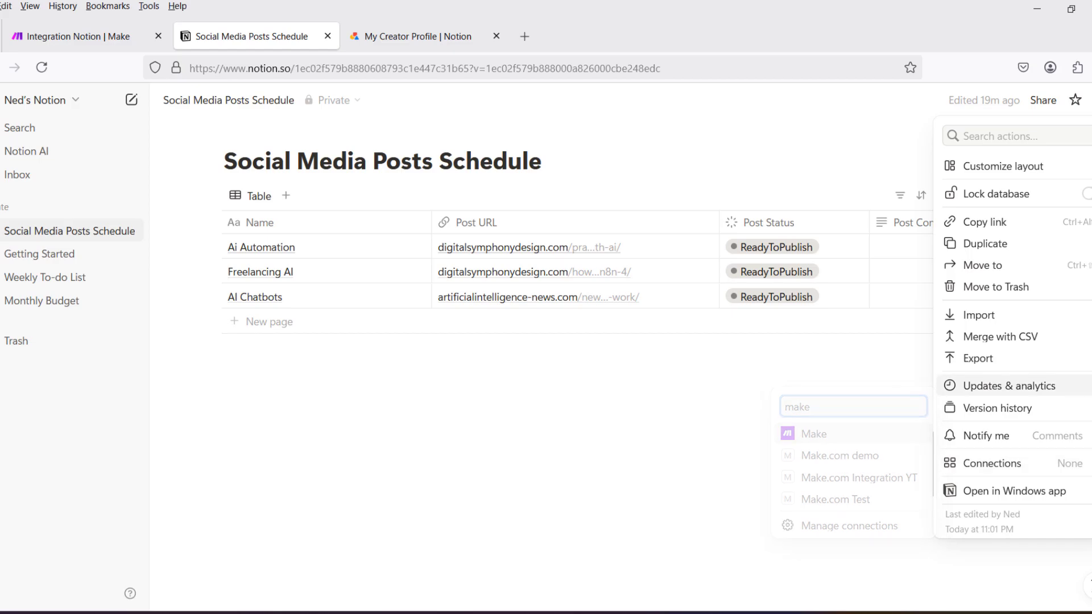
pyautogui.moveTo(968, 469)
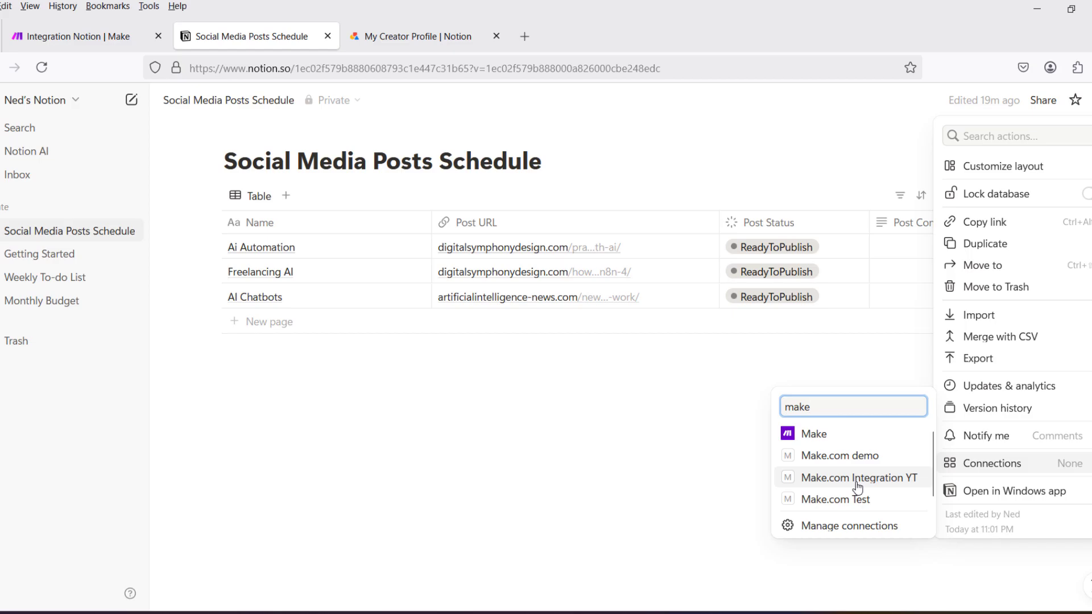
pyautogui.click(857, 480)
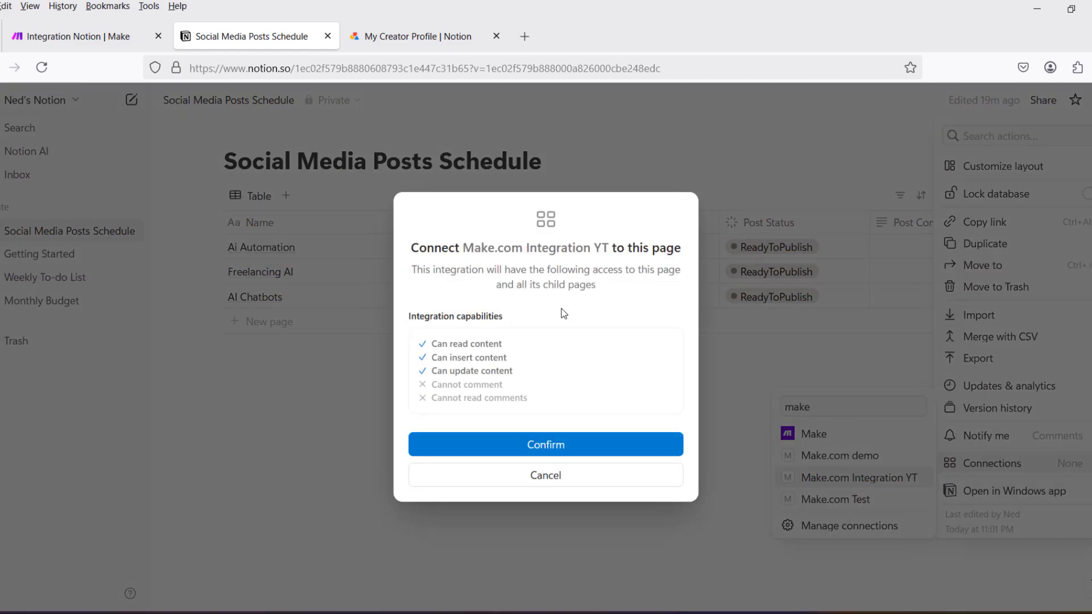
pyautogui.click(542, 449)
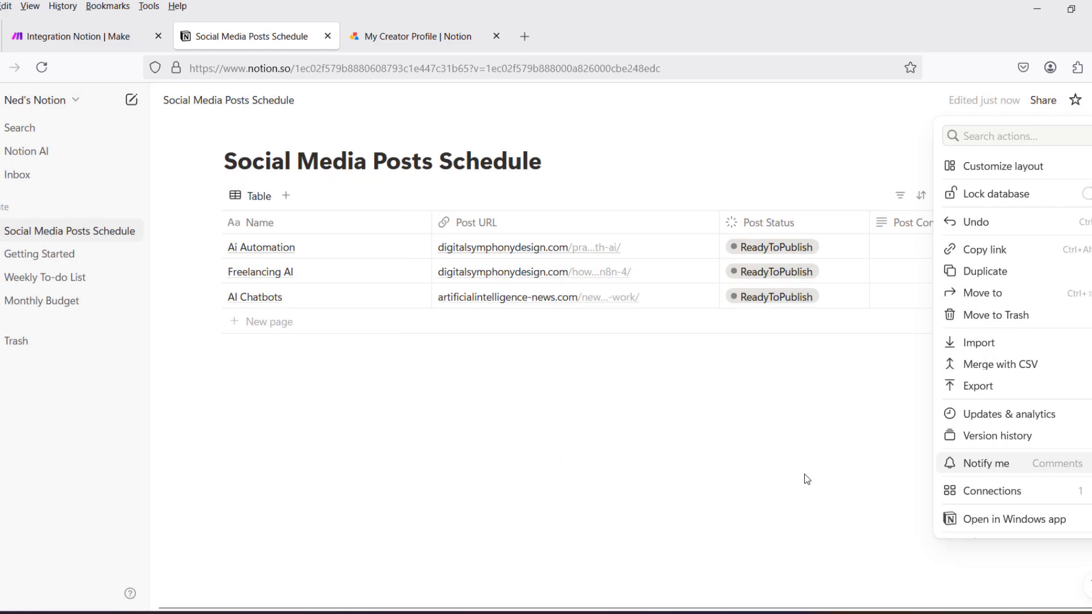
# Clear the connection search and check the access granted to the database's active Make.com integration.
pyautogui.moveTo(983, 463)
pyautogui.moveTo(1029, 491)
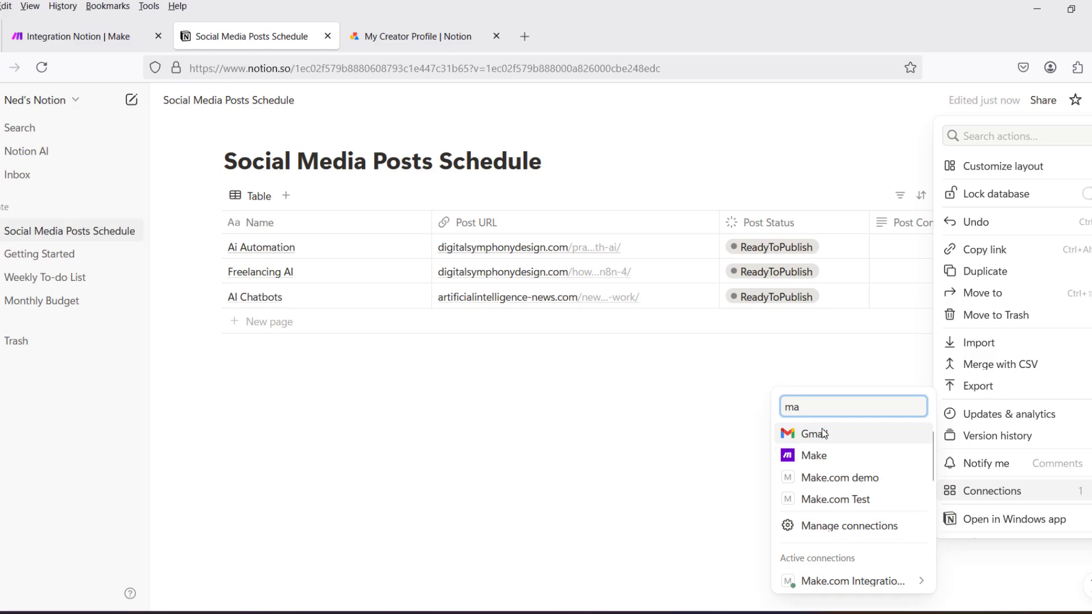
pyautogui.press('BackSpace')
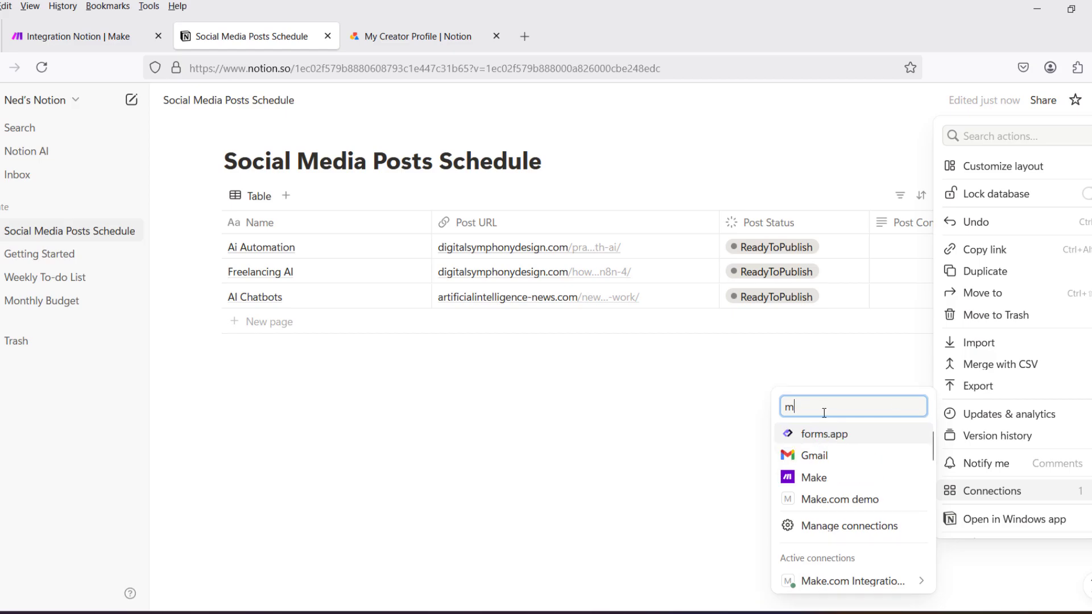
pyautogui.press('BackSpace')
pyautogui.moveTo(833, 581)
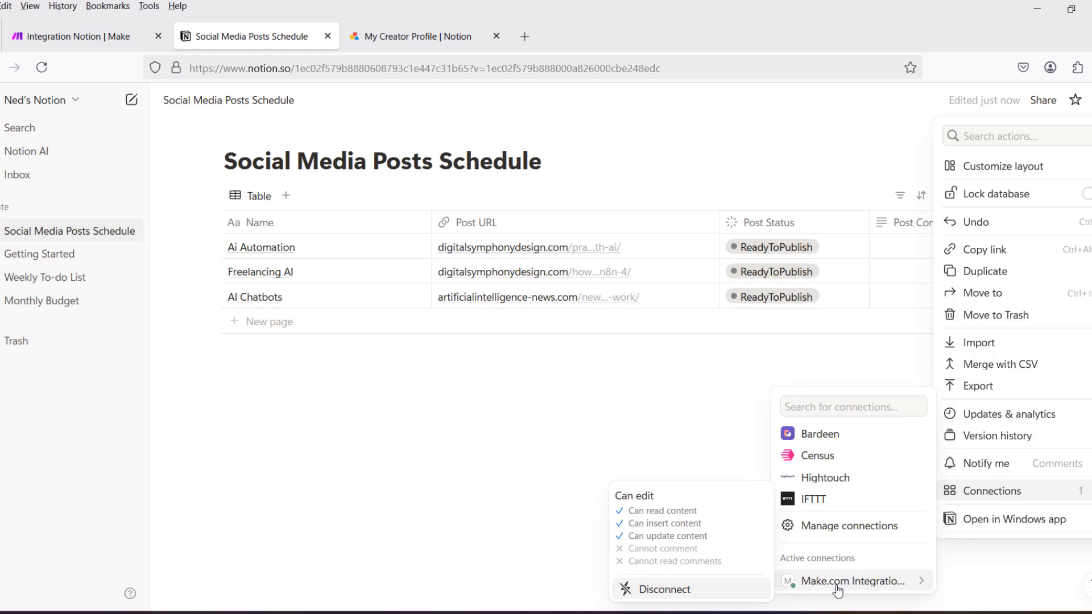
pyautogui.click(595, 393)
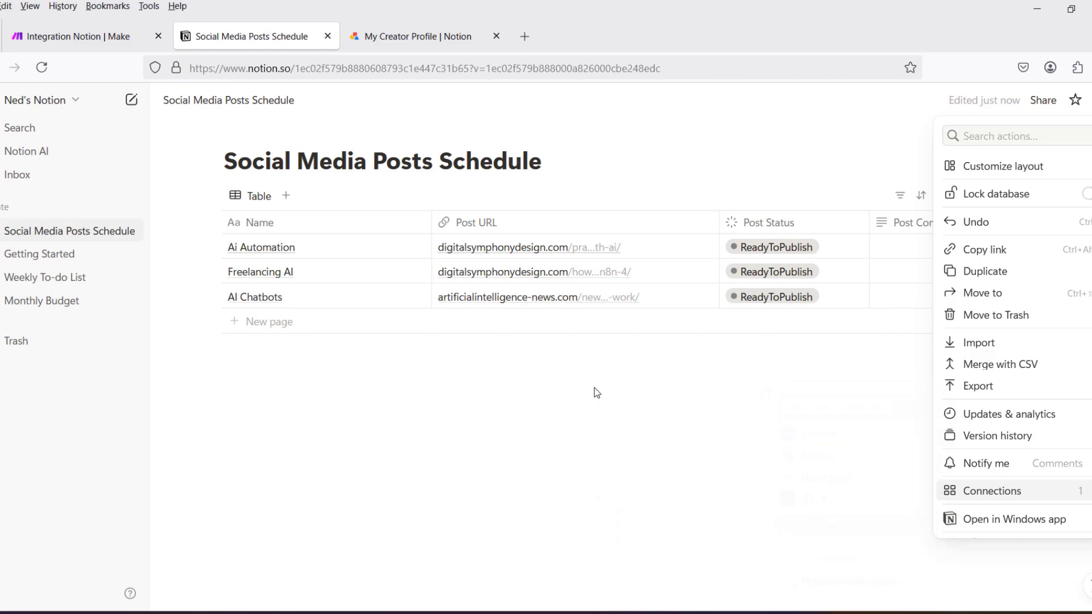
# Back in Make, refresh the Notion module's database list and choose Social Media Posts Schedule as the Database ID.
pyautogui.click(75, 29)
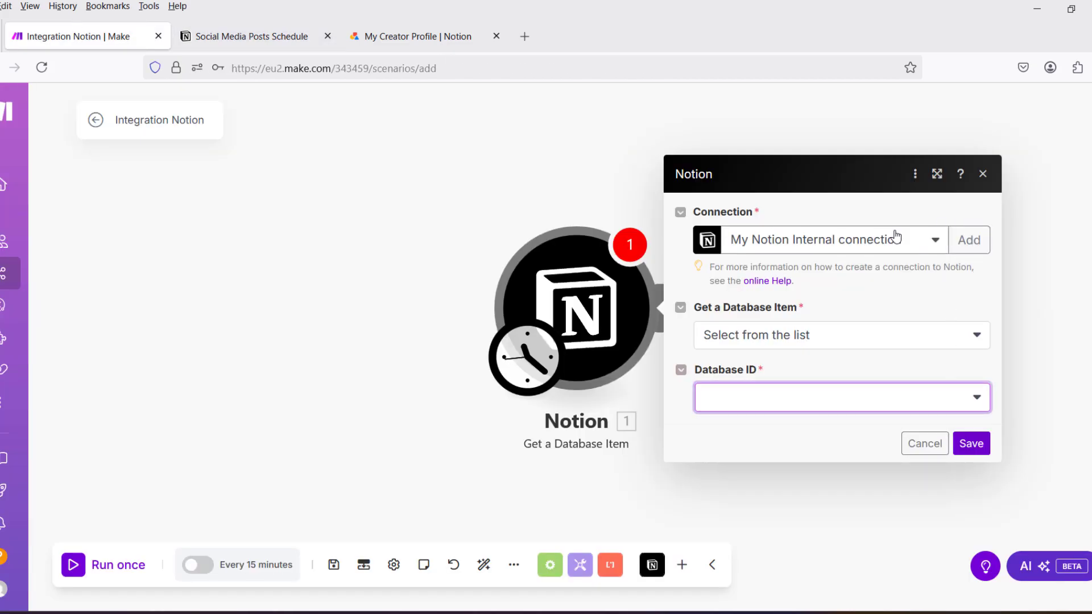
pyautogui.click(912, 241)
pyautogui.click(912, 241)
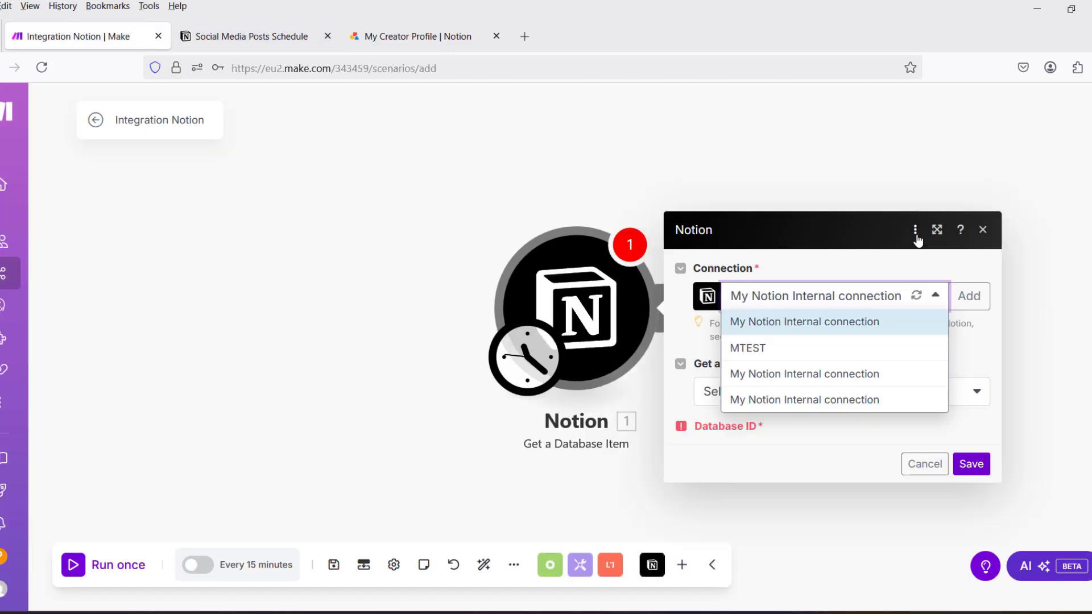
pyautogui.click(961, 312)
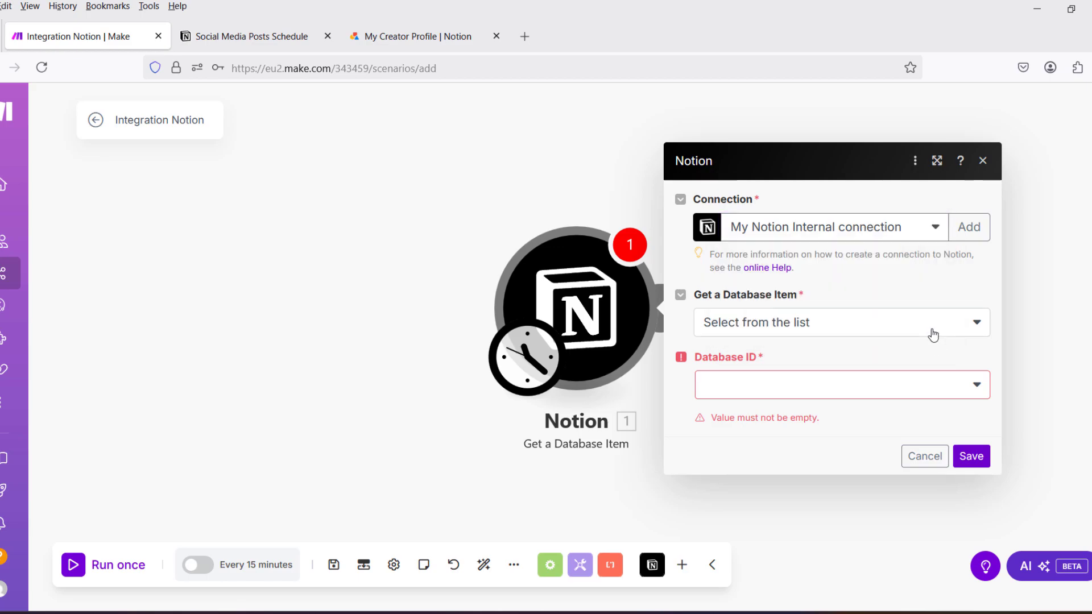
pyautogui.click(933, 334)
pyautogui.click(895, 387)
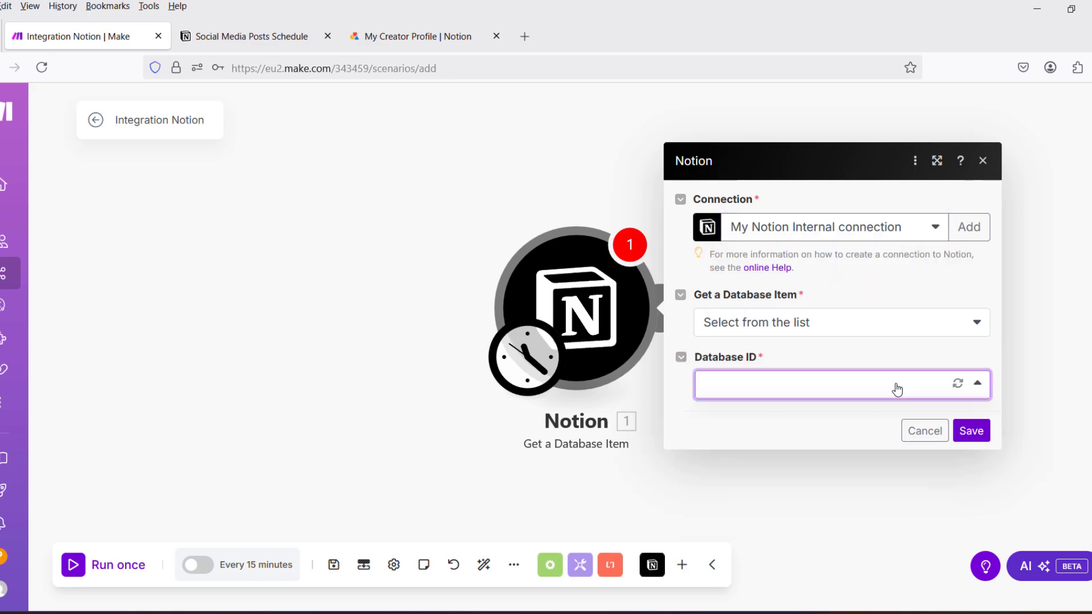
pyautogui.click(957, 395)
pyautogui.click(957, 396)
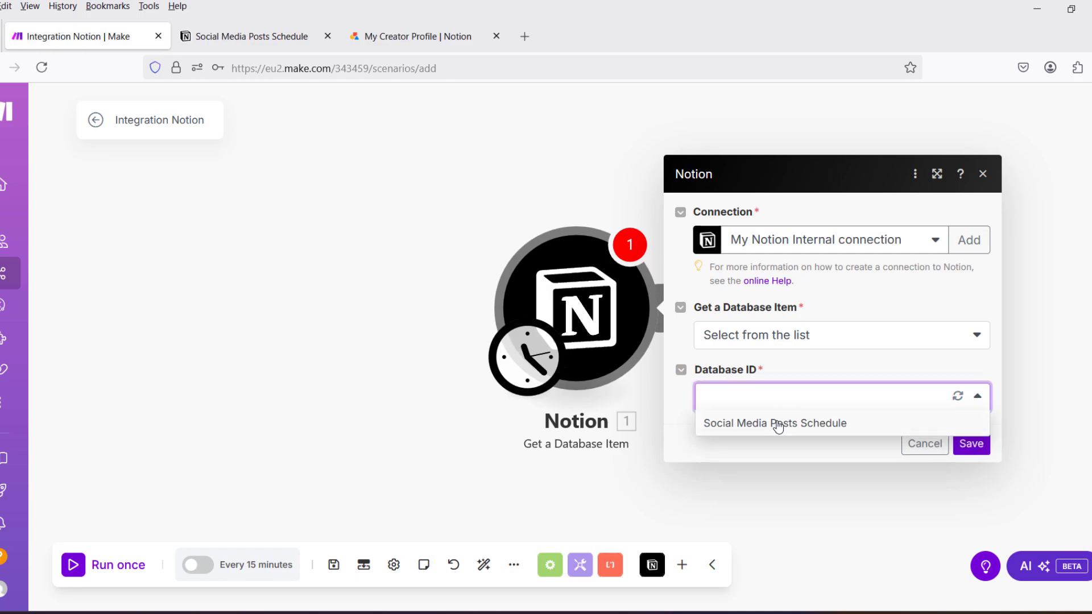
pyautogui.click(777, 425)
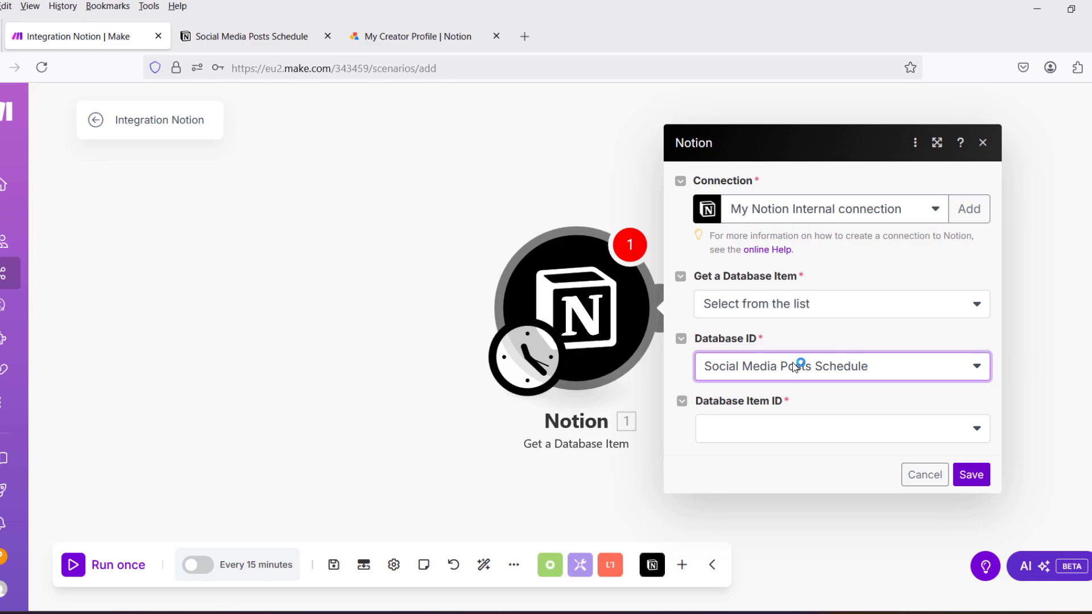
# Choose AI Chatbots as the Database Item ID and save the Notion module's settings.
pyautogui.click(976, 432)
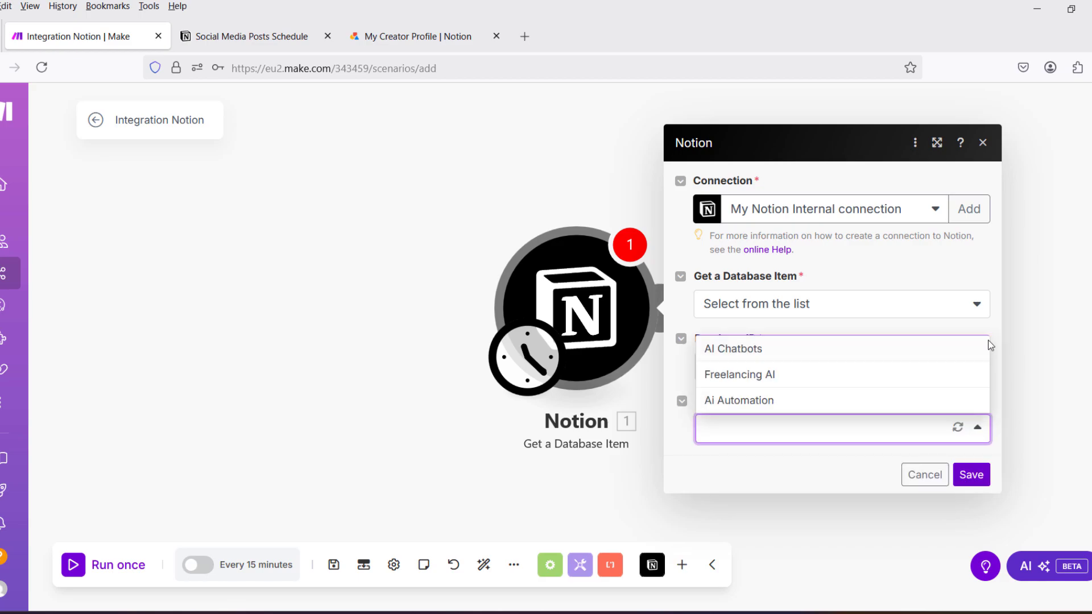
pyautogui.click(978, 436)
pyautogui.click(978, 432)
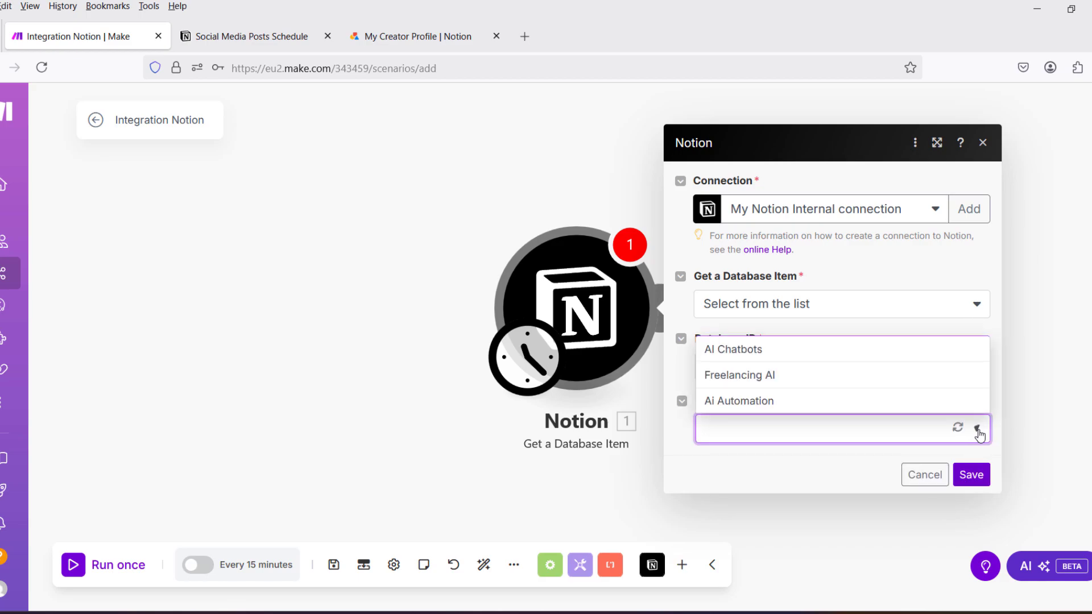
pyautogui.click(750, 356)
pyautogui.click(970, 475)
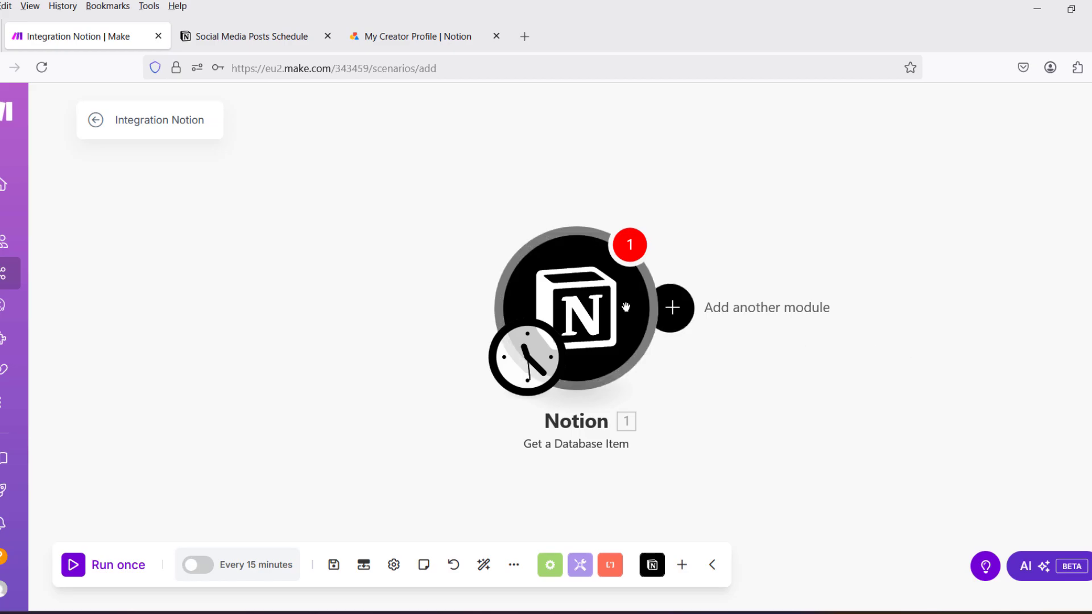
# Switch to Notion and review the active Make.com integration's permissions on the Social Media Posts Schedule database again.
pyautogui.click(249, 33)
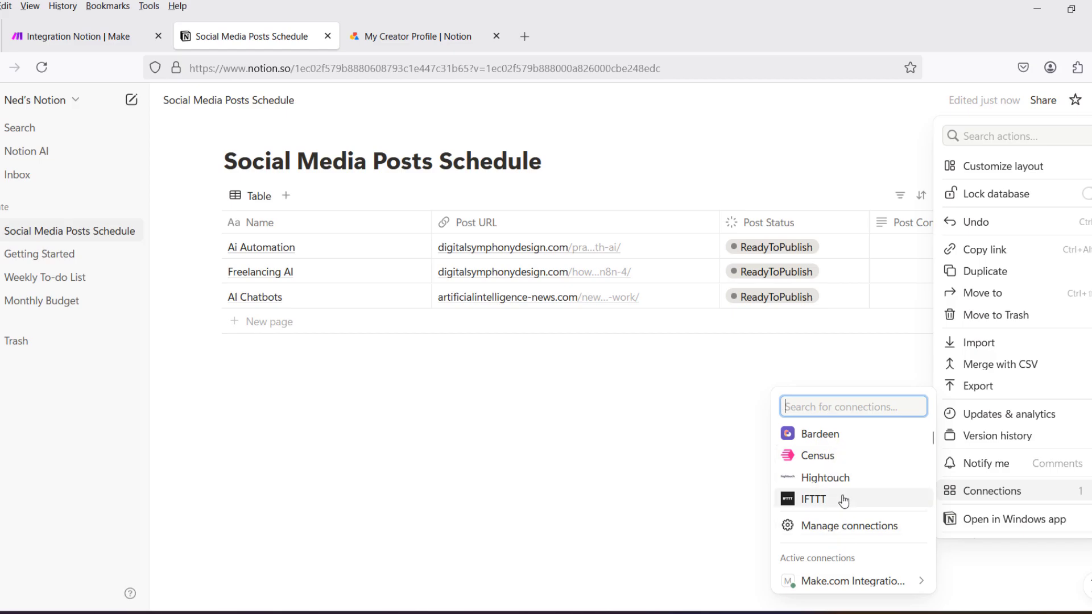
pyautogui.click(806, 573)
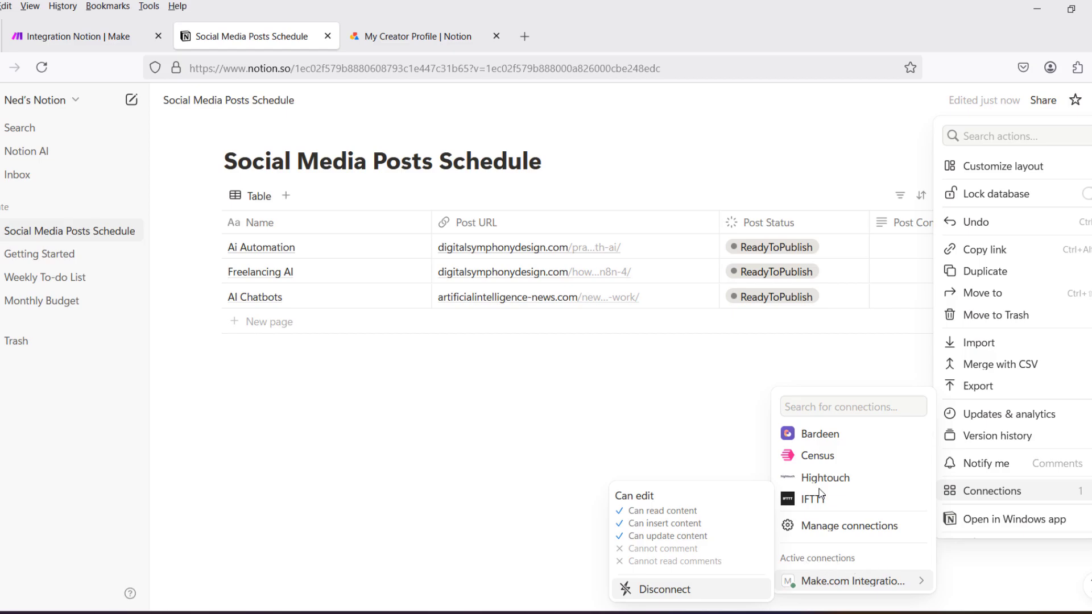